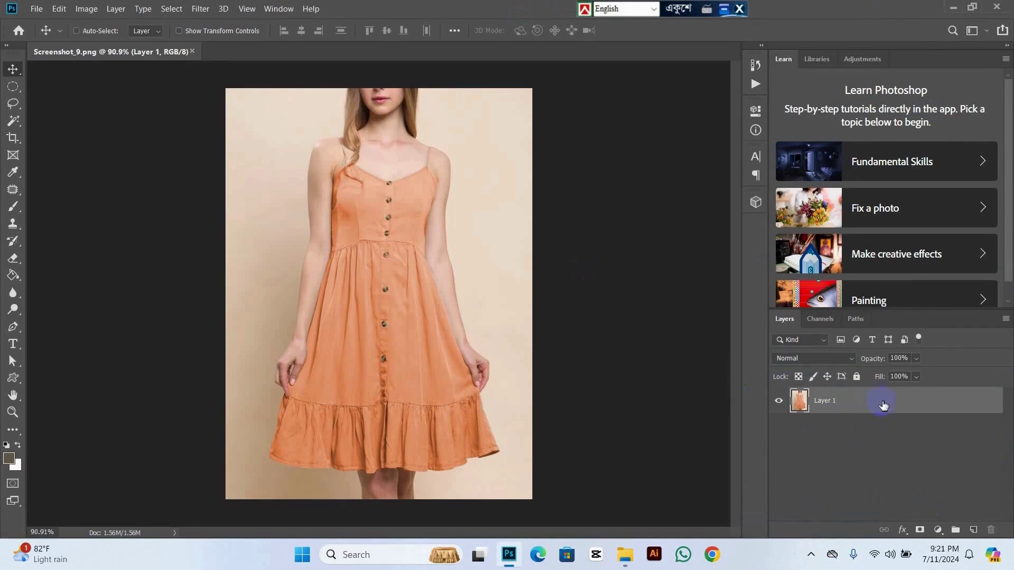
Duplicate Layer 1 and hide the original layer.
{"action": "left_click_drag", "start_coordinate": [907, 400], "coordinate": [974, 534]}
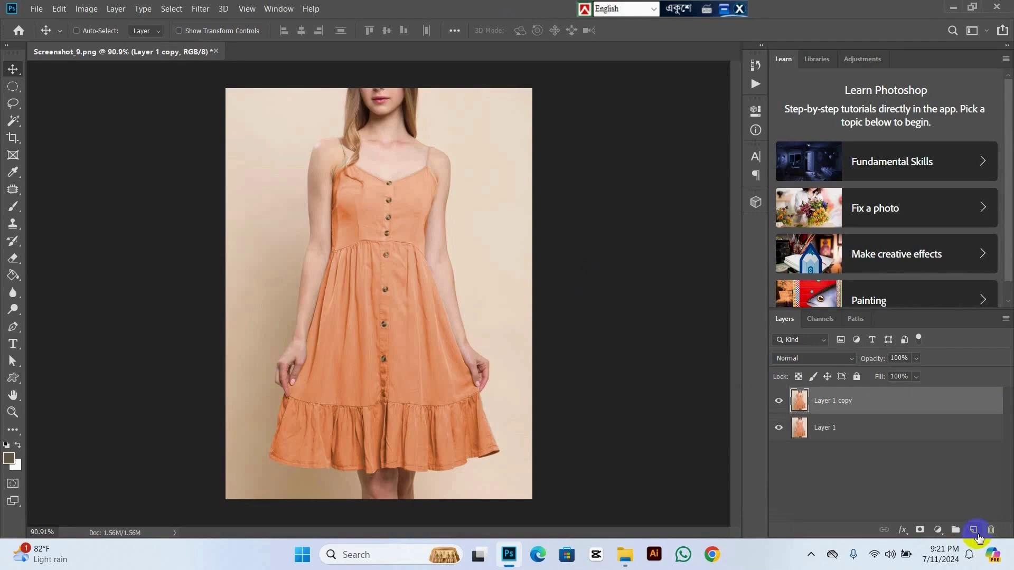
{"action": "left_click", "coordinate": [781, 431]}
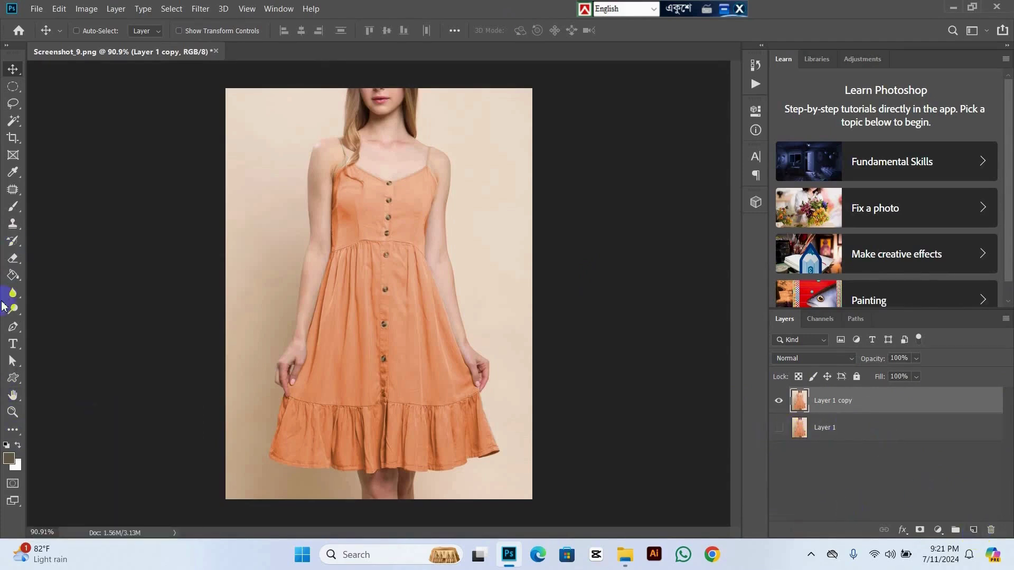
Start a Pen path at the dress's left strap and trace the neckline, right strap and upper right armhole.
{"action": "left_click", "coordinate": [13, 327]}
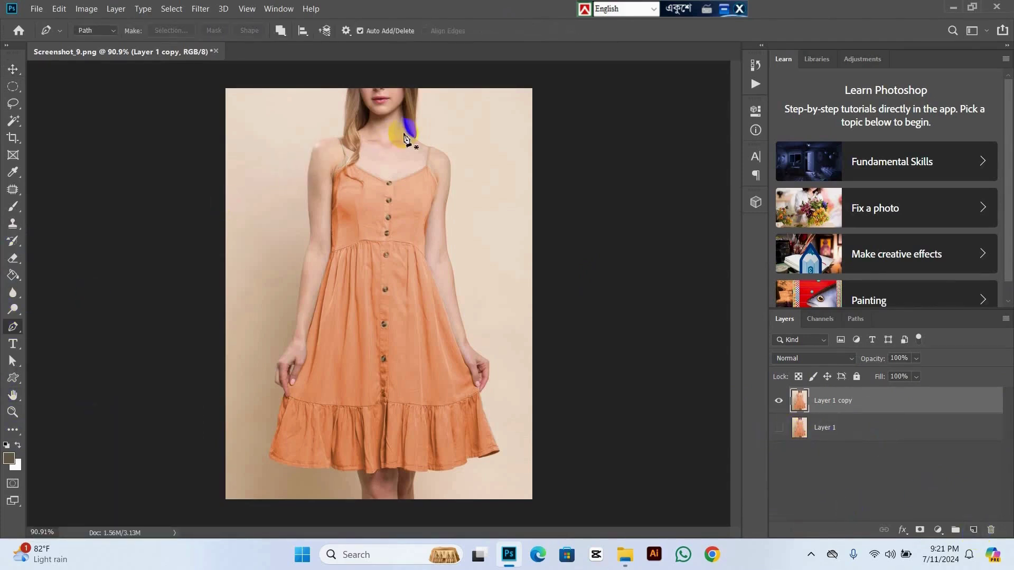
{"action": "scroll", "coordinate": [402, 143], "scroll_direction": "up", "scroll_amount": 5}
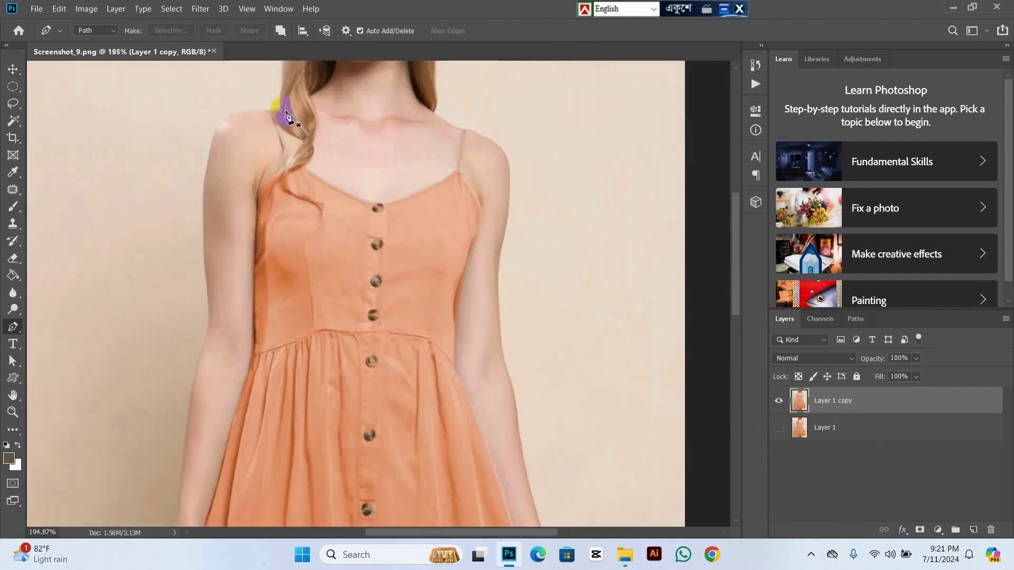
{"action": "scroll", "coordinate": [281, 118], "scroll_direction": "up", "scroll_amount": 2}
{"action": "scroll", "coordinate": [282, 116], "scroll_direction": "up", "scroll_amount": 1}
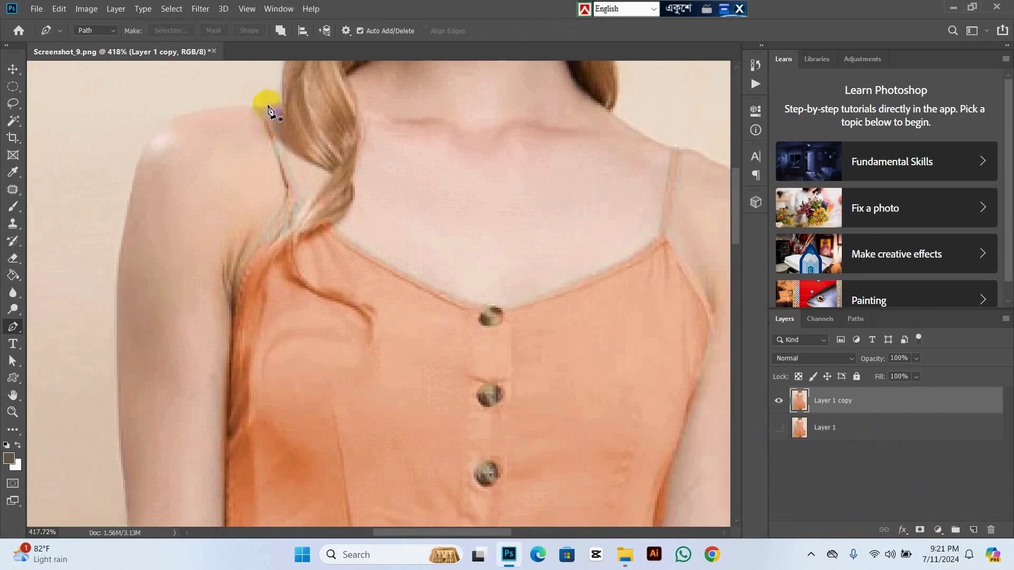
{"action": "left_click", "coordinate": [266, 103]}
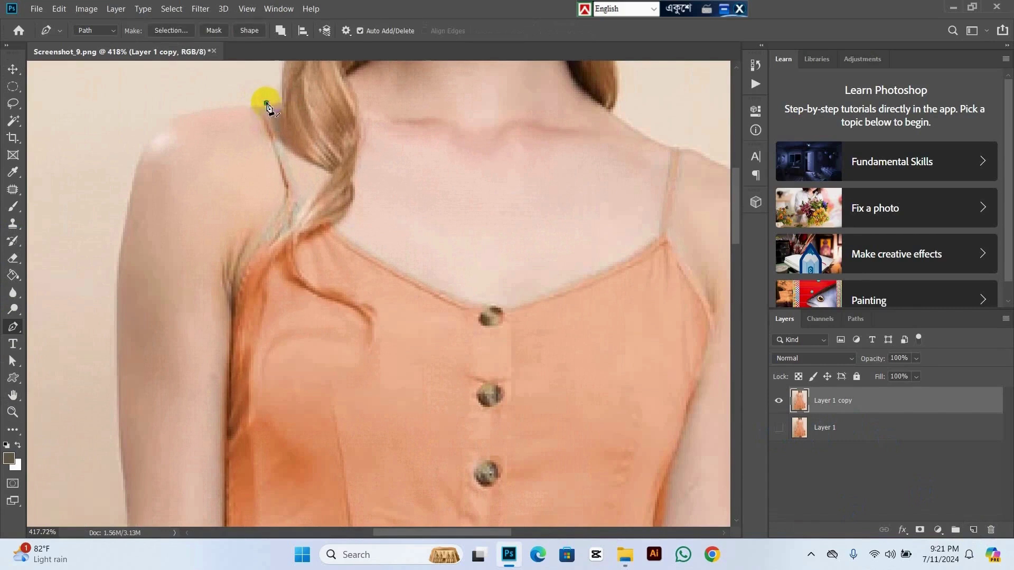
{"action": "left_click", "coordinate": [300, 195]}
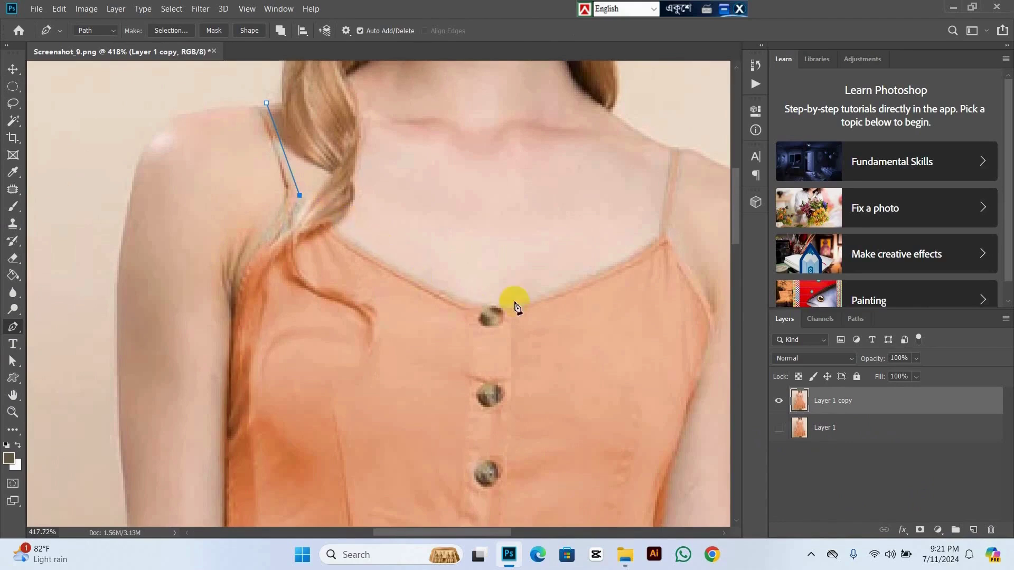
{"action": "left_click_drag", "start_coordinate": [474, 302], "coordinate": [570, 324]}
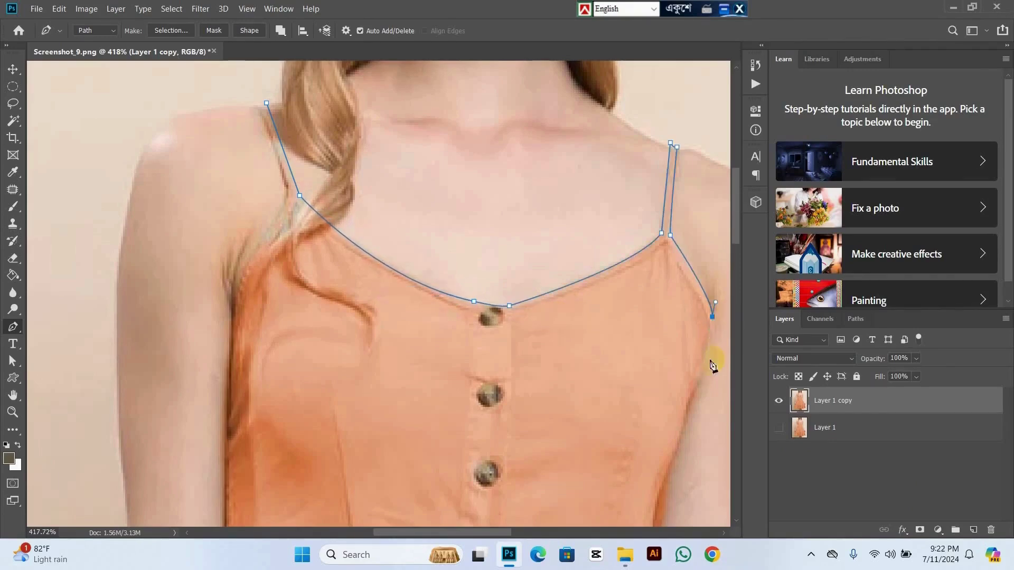
Continue the path down the right side of the bodice to the waist seam.
{"action": "left_click", "coordinate": [699, 375]}
{"action": "left_click", "coordinate": [688, 405]}
{"action": "scroll", "coordinate": [695, 403], "scroll_direction": "down", "scroll_amount": 3}
{"action": "left_click", "coordinate": [655, 347]}
{"action": "scroll", "coordinate": [659, 345], "scroll_direction": "down", "scroll_amount": 3}
{"action": "left_click", "coordinate": [654, 286]}
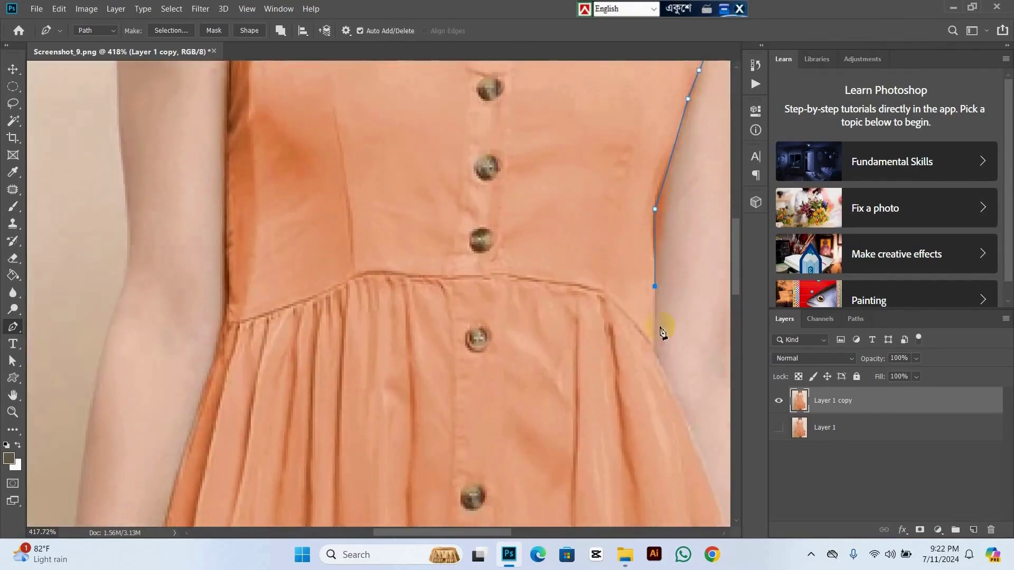
{"action": "left_click", "coordinate": [657, 350]}
Trace the skirt's right edge from the waist down to the model's hand.
{"action": "scroll", "coordinate": [664, 364], "scroll_direction": "down", "scroll_amount": 3}
{"action": "scroll", "coordinate": [726, 403], "scroll_direction": "right", "scroll_amount": 2}
{"action": "left_click", "coordinate": [662, 401]}
{"action": "scroll", "coordinate": [662, 401], "scroll_direction": "right", "scroll_amount": 5}
{"action": "scroll", "coordinate": [662, 400], "scroll_direction": "down", "scroll_amount": 4}
{"action": "left_click", "coordinate": [390, 404]}
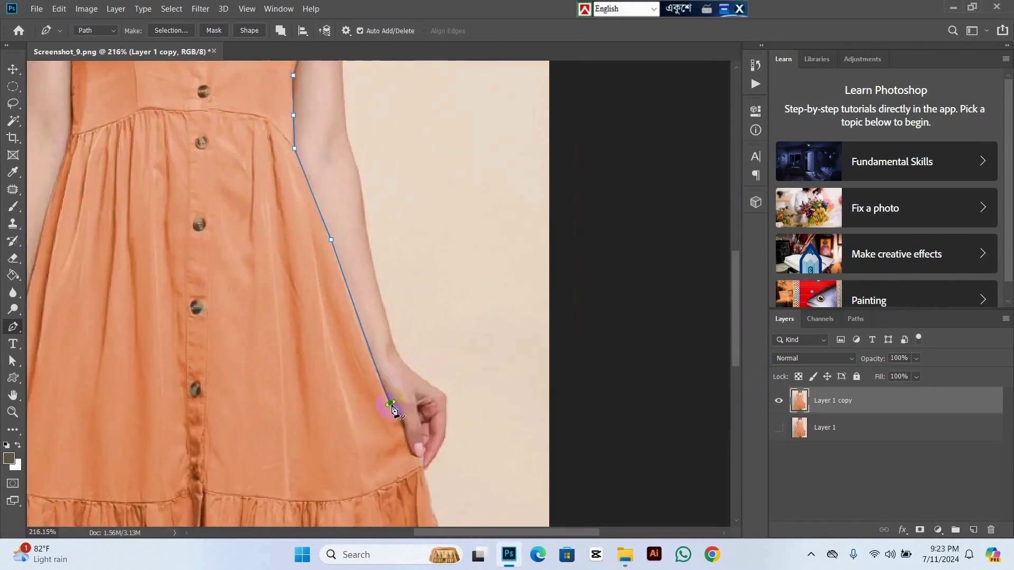
Outline the dress around the right-side fingers and down the ruffle's edge to the right hem corner.
{"action": "left_click", "coordinate": [404, 427]}
{"action": "left_click", "coordinate": [414, 457]}
{"action": "left_click", "coordinate": [424, 458]}
{"action": "left_click", "coordinate": [425, 468]}
{"action": "scroll", "coordinate": [472, 434], "scroll_direction": "down", "scroll_amount": 3}
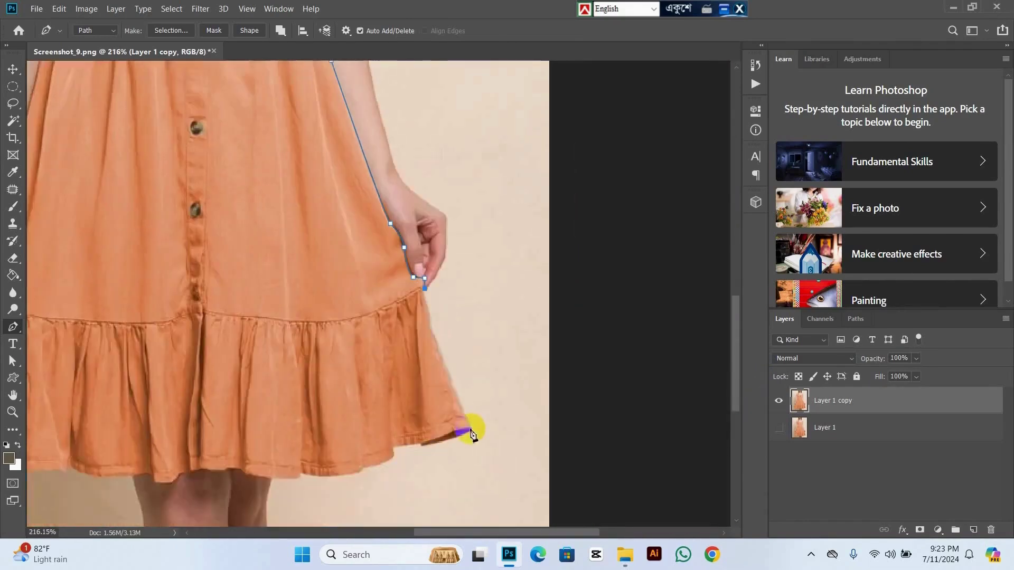
{"action": "left_click", "coordinate": [442, 358]}
{"action": "left_click", "coordinate": [466, 418]}
{"action": "left_click", "coordinate": [473, 427]}
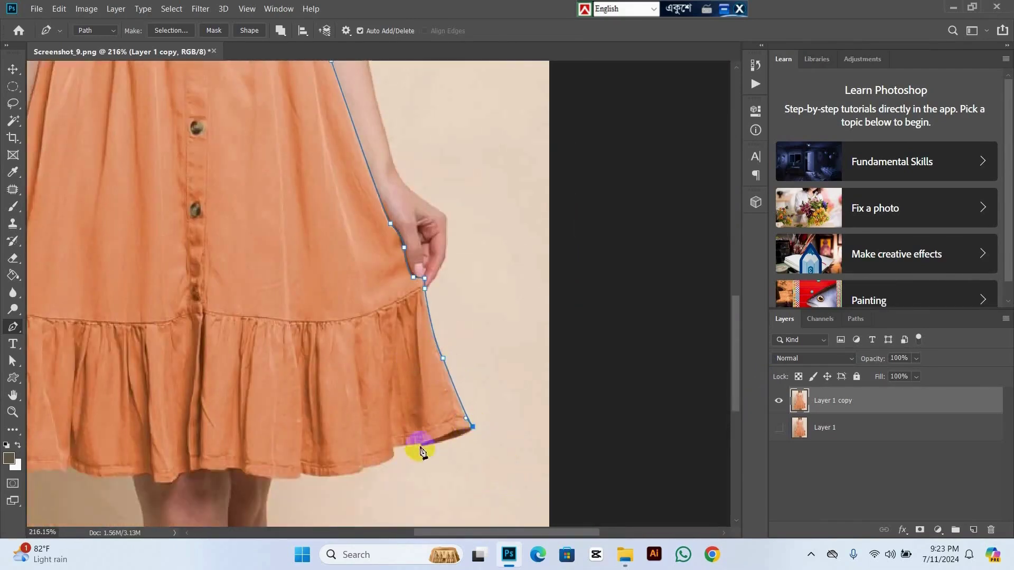
Trace the hem with curved segments from the right corner towards the model's legs.
{"action": "scroll", "coordinate": [428, 423], "scroll_direction": "down", "scroll_amount": 1}
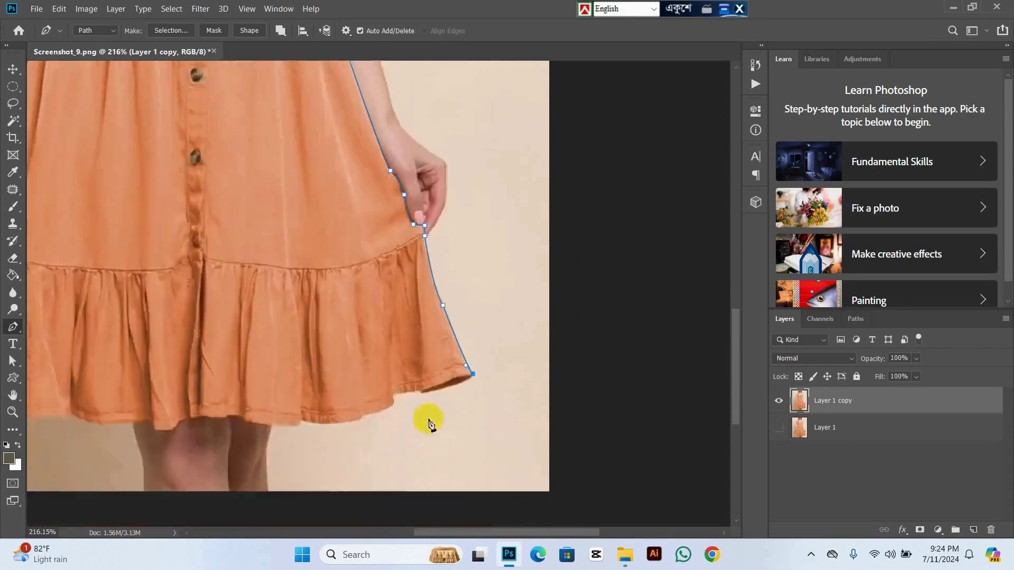
{"action": "scroll", "coordinate": [428, 422], "scroll_direction": "up", "scroll_amount": 4}
{"action": "left_click_drag", "start_coordinate": [420, 394], "coordinate": [380, 400]}
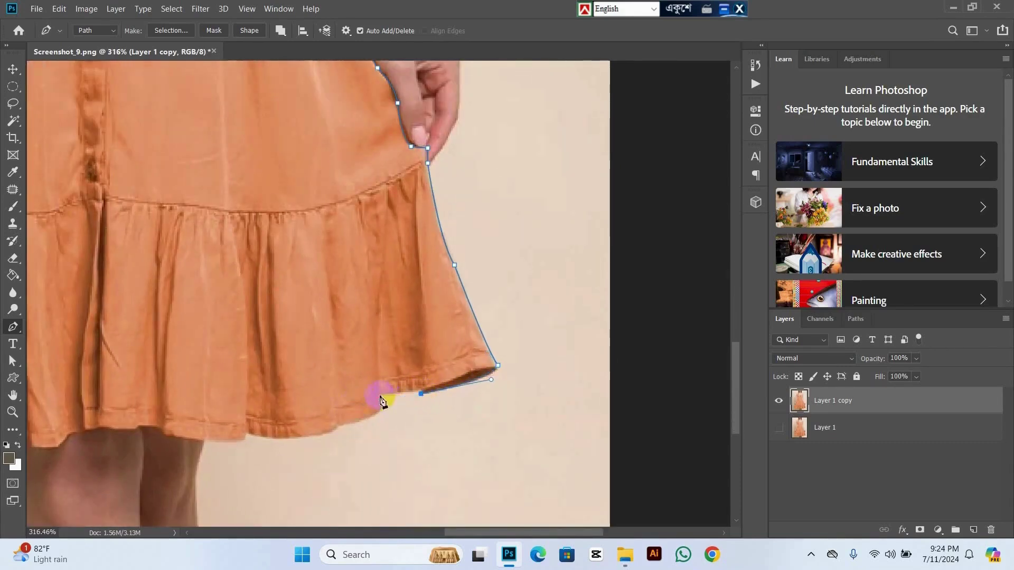
{"action": "left_click", "coordinate": [380, 396]}
{"action": "scroll", "coordinate": [340, 380], "scroll_direction": "down", "scroll_amount": 1}
{"action": "left_click_drag", "start_coordinate": [337, 375], "coordinate": [198, 369]}
{"action": "scroll", "coordinate": [256, 380], "scroll_direction": "down", "scroll_amount": 1}
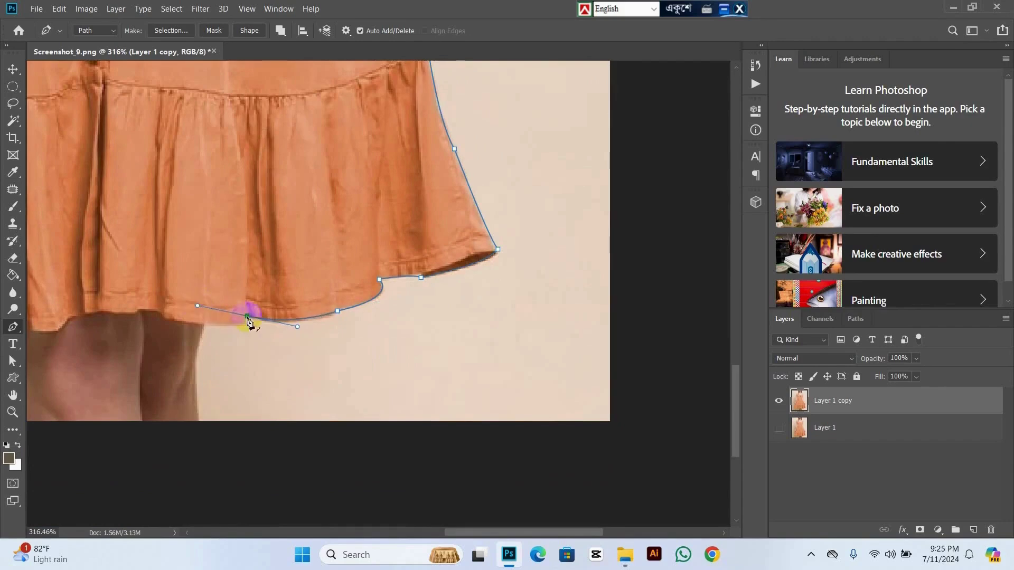
{"action": "left_click", "coordinate": [247, 316], "text": "alt"}
{"action": "left_click_drag", "start_coordinate": [247, 316], "coordinate": [436, 315]}
{"action": "left_click_drag", "start_coordinate": [352, 317], "coordinate": [475, 389]}
{"action": "left_click", "coordinate": [352, 318], "text": "alt"}
Continue the path along the hem over the legs, following the dip beneath the button placket.
{"action": "scroll", "coordinate": [338, 315], "scroll_direction": "up", "scroll_amount": 3}
{"action": "scroll", "coordinate": [342, 385], "scroll_direction": "left", "scroll_amount": 2}
{"action": "left_click", "coordinate": [403, 368]}
{"action": "left_click", "coordinate": [327, 370]}
{"action": "scroll", "coordinate": [299, 374], "scroll_direction": "down", "scroll_amount": 1}
{"action": "left_click", "coordinate": [304, 372]}
{"action": "left_click", "coordinate": [286, 380], "text": "alt"}
{"action": "left_click", "coordinate": [273, 394], "text": "alt"}
{"action": "left_click", "coordinate": [237, 393]}
Trace the remaining hem from the legs to the dress's left corner.
{"action": "scroll", "coordinate": [237, 392], "scroll_direction": "up", "scroll_amount": 4}
{"action": "left_click", "coordinate": [476, 389]}
{"action": "left_click_drag", "start_coordinate": [348, 397], "coordinate": [308, 397]}
{"action": "left_click", "coordinate": [348, 397], "text": "alt"}
{"action": "left_click", "coordinate": [272, 371]}
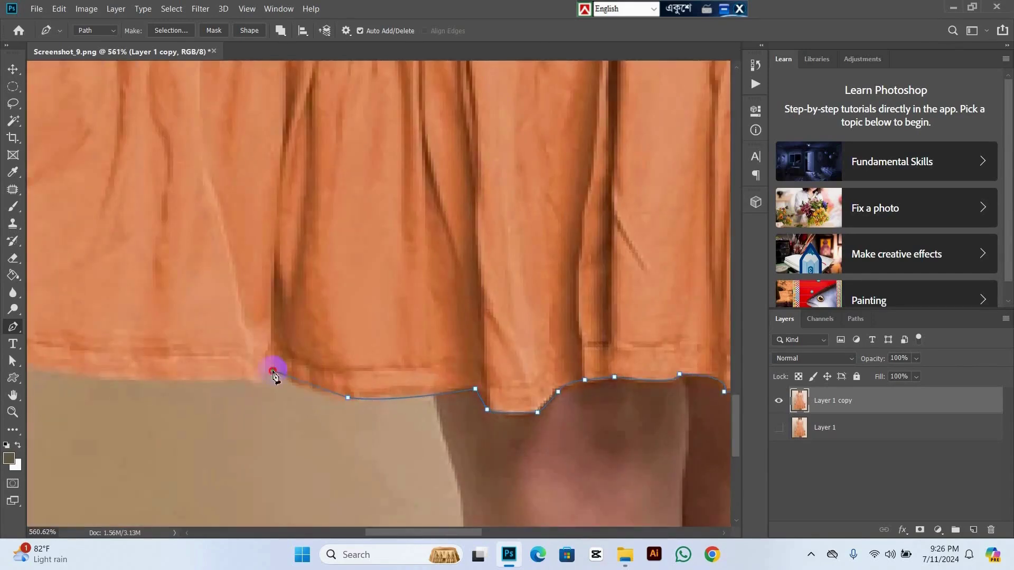
{"action": "left_click", "coordinate": [256, 378]}
{"action": "scroll", "coordinate": [269, 381], "scroll_direction": "down", "scroll_amount": 2}
{"action": "scroll", "coordinate": [269, 381], "scroll_direction": "left", "scroll_amount": 6}
{"action": "left_click_drag", "start_coordinate": [159, 338], "coordinate": [73, 264]}
{"action": "left_click", "coordinate": [159, 338], "text": "alt"}
Trace the ruffle's left edge up to the model's hand and around the lowest fingertip.
{"action": "scroll", "coordinate": [198, 295], "scroll_direction": "up", "scroll_amount": 4}
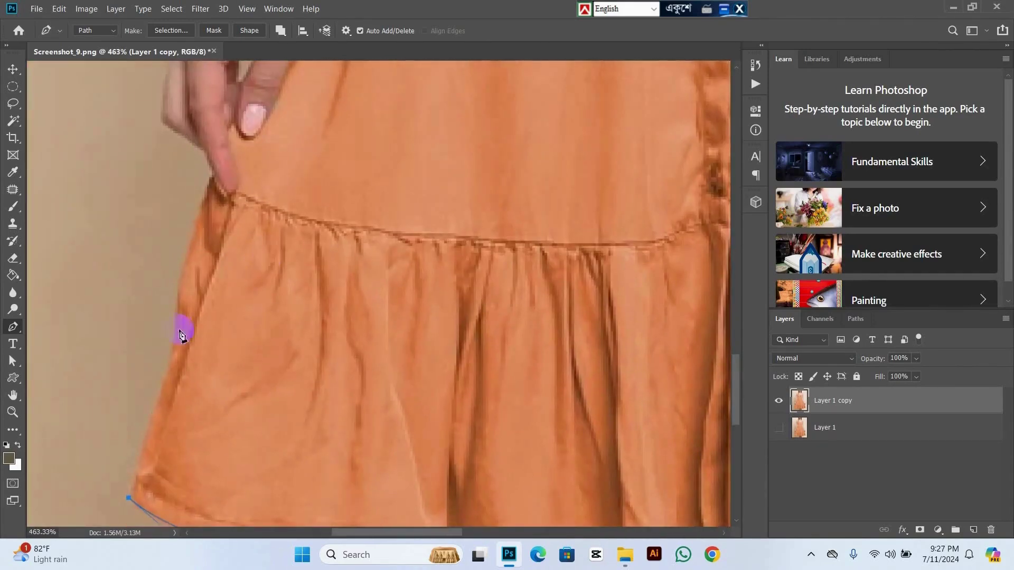
{"action": "left_click", "coordinate": [175, 331]}
{"action": "left_click_drag", "start_coordinate": [209, 177], "coordinate": [240, 101]}
{"action": "left_click", "coordinate": [209, 178], "text": "alt"}
{"action": "left_click_drag", "start_coordinate": [231, 199], "coordinate": [248, 196]}
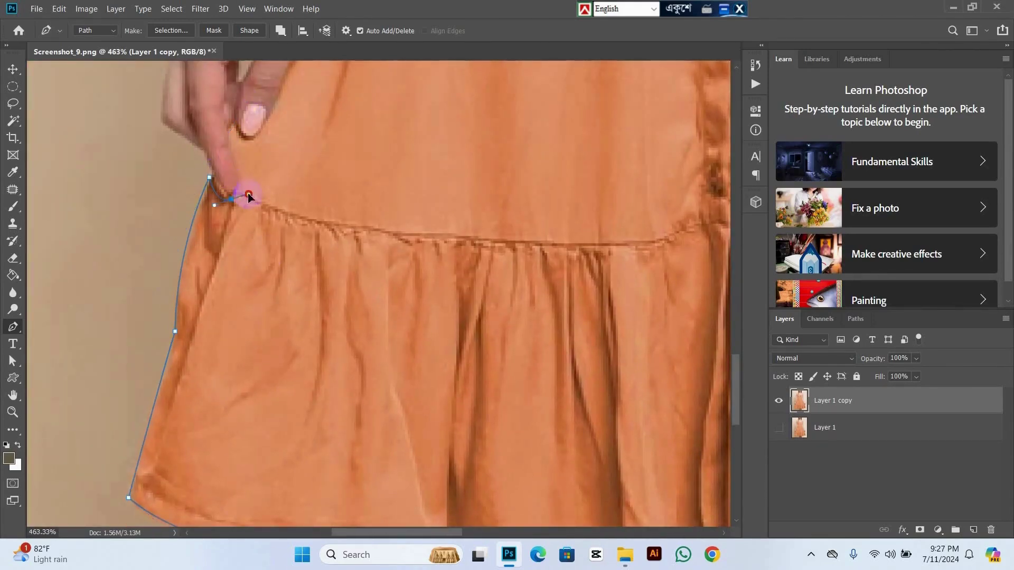
{"action": "left_click", "coordinate": [231, 199], "text": "alt"}
Curve the path between the left-side fingers and around the thumb tip where they hold the skirt.
{"action": "left_click_drag", "start_coordinate": [228, 145], "coordinate": [265, 131]}
{"action": "left_click", "coordinate": [229, 146], "text": "alt"}
{"action": "left_click", "coordinate": [234, 121], "text": "alt"}
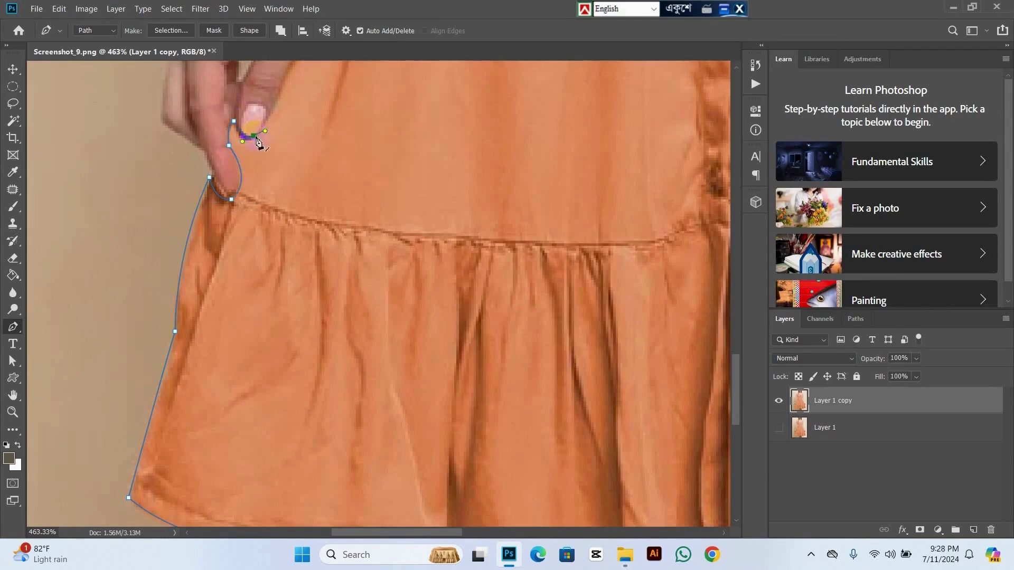
{"action": "scroll", "coordinate": [259, 142], "scroll_direction": "up", "scroll_amount": 3}
{"action": "scroll", "coordinate": [258, 142], "scroll_direction": "right", "scroll_amount": 4}
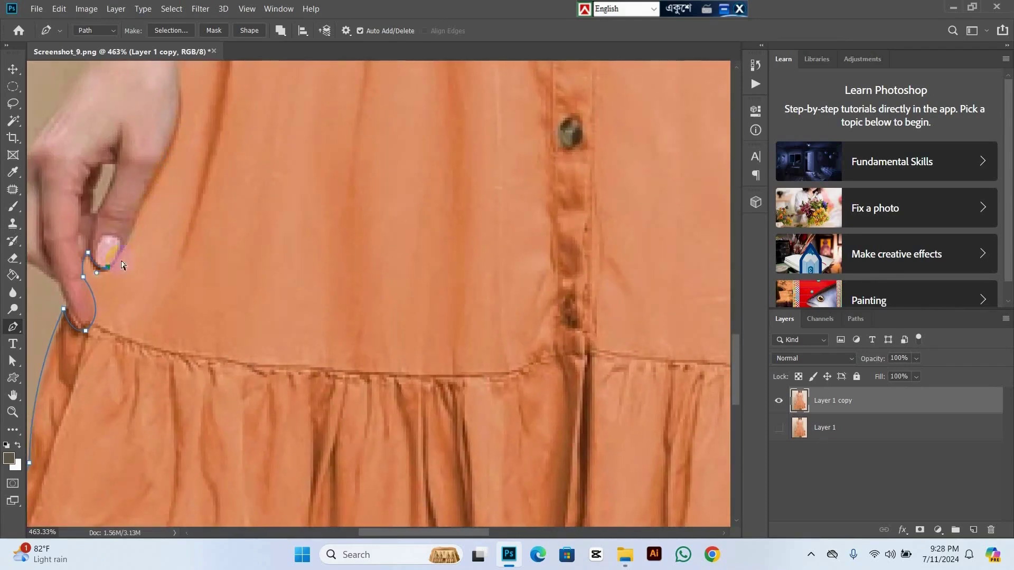
{"action": "left_click", "coordinate": [96, 273], "text": "alt"}
{"action": "left_click_drag", "start_coordinate": [135, 225], "coordinate": [150, 195]}
{"action": "left_click", "coordinate": [136, 227], "text": "alt"}
Follow the skirt's edge along the left-side hand and wrist up to the forearm.
{"action": "scroll", "coordinate": [182, 259], "scroll_direction": "up", "scroll_amount": 3}
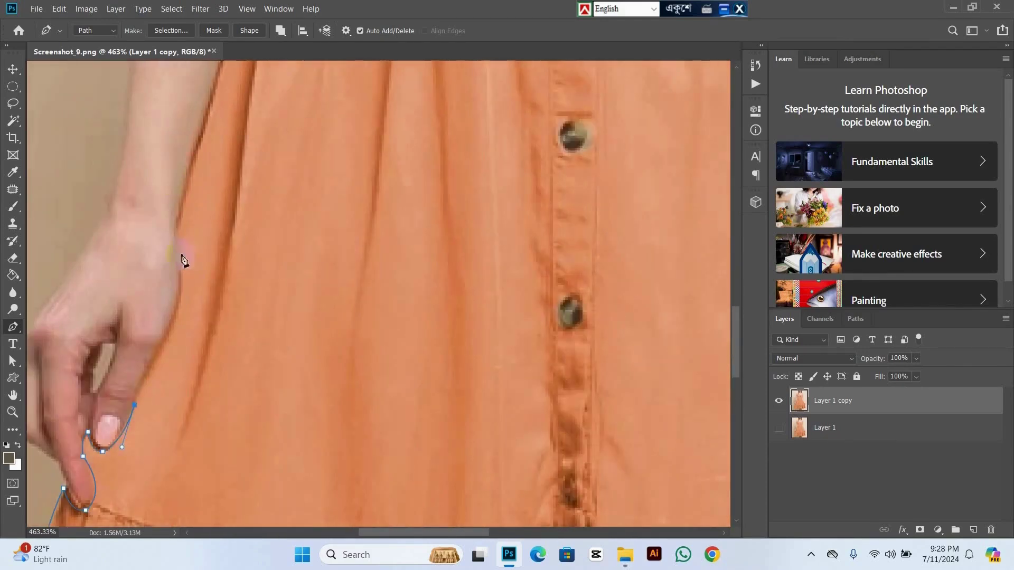
{"action": "left_click", "coordinate": [170, 326]}
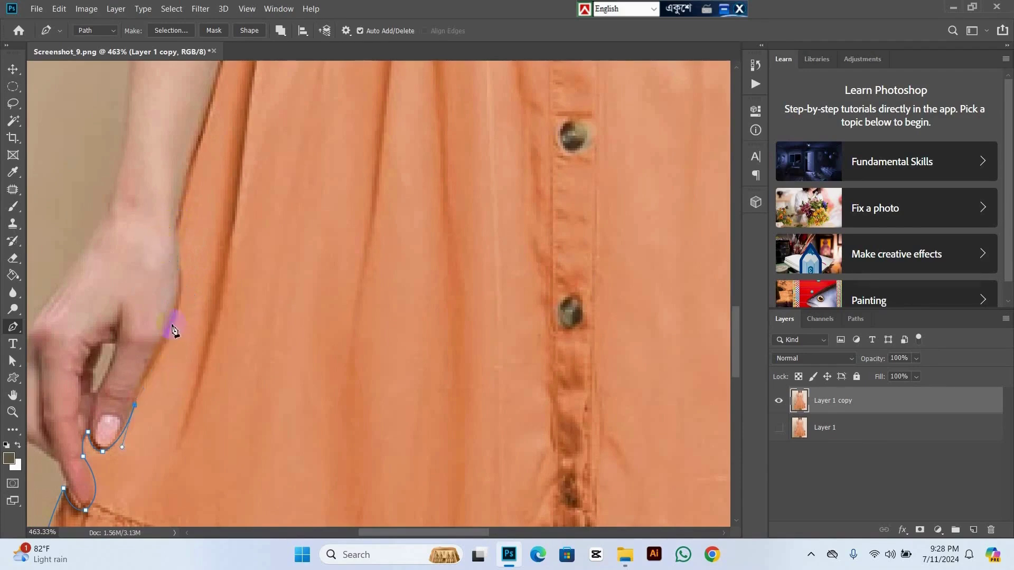
{"action": "left_click_drag", "start_coordinate": [176, 221], "coordinate": [163, 162]}
{"action": "left_click", "coordinate": [176, 222], "text": "alt"}
{"action": "scroll", "coordinate": [236, 154], "scroll_direction": "up", "scroll_amount": 2}
{"action": "left_click_drag", "start_coordinate": [230, 123], "coordinate": [226, 133]}
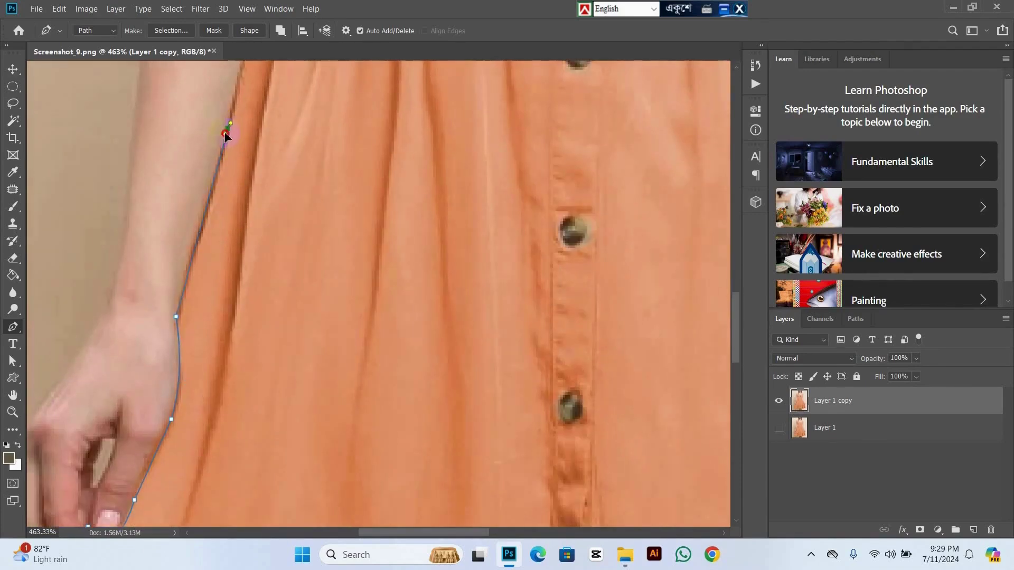
Continue the path up the skirt's left edge past the forearm to the waist.
{"action": "scroll", "coordinate": [230, 129], "scroll_direction": "up", "scroll_amount": 3}
{"action": "left_click", "coordinate": [228, 310], "text": "alt"}
{"action": "scroll", "coordinate": [229, 311], "scroll_direction": "up", "scroll_amount": 2}
{"action": "left_click_drag", "start_coordinate": [291, 197], "coordinate": [320, 132]}
{"action": "left_click", "coordinate": [291, 197], "text": "alt"}
{"action": "scroll", "coordinate": [292, 194], "scroll_direction": "up", "scroll_amount": 2}
{"action": "left_click", "coordinate": [309, 250]}
{"action": "scroll", "coordinate": [307, 243], "scroll_direction": "up", "scroll_amount": 3}
Trace the left side of the bodice from the waist up to the armhole.
{"action": "left_click", "coordinate": [308, 409], "text": "alt"}
{"action": "scroll", "coordinate": [322, 174], "scroll_direction": "up", "scroll_amount": 3}
{"action": "left_click_drag", "start_coordinate": [311, 260], "coordinate": [466, 80]}
{"action": "key", "text": "ctrl+z"}
{"action": "key", "text": "ctrl+z"}
{"action": "scroll", "coordinate": [312, 315], "scroll_direction": "up", "scroll_amount": 1}
{"action": "scroll", "coordinate": [312, 314], "scroll_direction": "down", "scroll_amount": 4}
{"action": "left_click", "coordinate": [312, 210], "text": "alt"}
{"action": "left_click", "coordinate": [356, 128]}
{"action": "key", "text": "ctrl+z"}
{"action": "scroll", "coordinate": [354, 136], "scroll_direction": "up", "scroll_amount": 7}
{"action": "left_click", "coordinate": [350, 183], "text": "alt"}
{"action": "scroll", "coordinate": [413, 223], "scroll_direction": "down", "scroll_amount": 6}
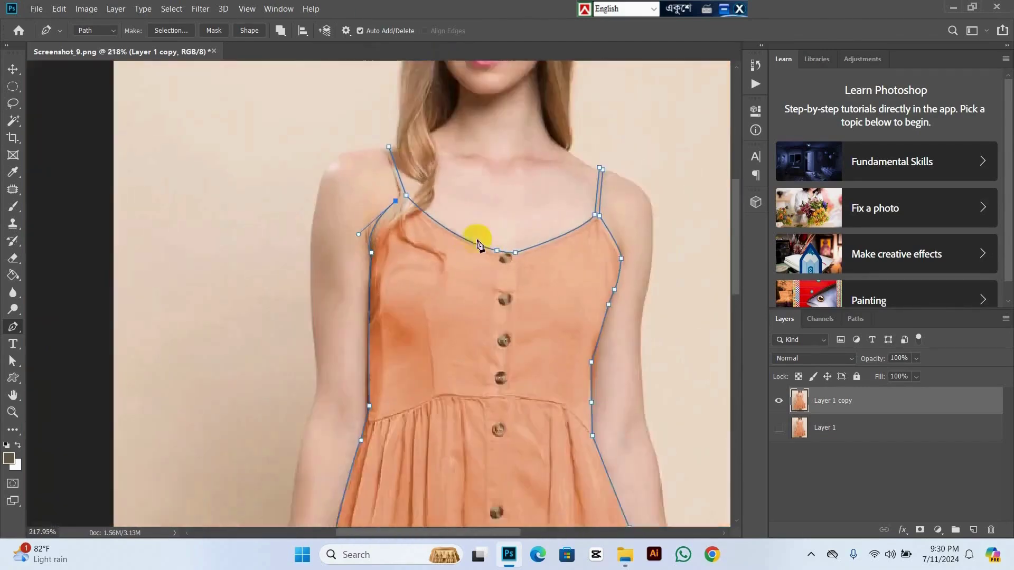
{"action": "scroll", "coordinate": [439, 216], "scroll_direction": "up", "scroll_amount": 2}
{"action": "scroll", "coordinate": [416, 216], "scroll_direction": "up", "scroll_amount": 7}
{"action": "key", "text": "ctrl+z"}
{"action": "key", "text": "ctrl+z"}
{"action": "left_click_drag", "start_coordinate": [339, 220], "coordinate": [376, 174]}
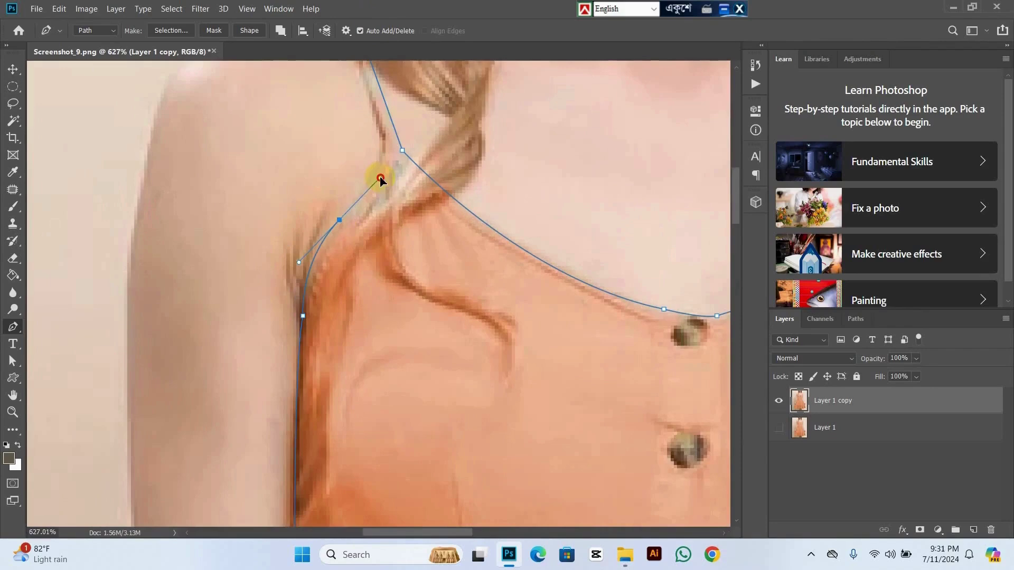
{"action": "left_click", "coordinate": [339, 220], "text": "alt"}
{"action": "left_click", "coordinate": [380, 158]}
{"action": "scroll", "coordinate": [379, 154], "scroll_direction": "down", "scroll_amount": 5}
{"action": "scroll", "coordinate": [402, 165], "scroll_direction": "up", "scroll_amount": 6}
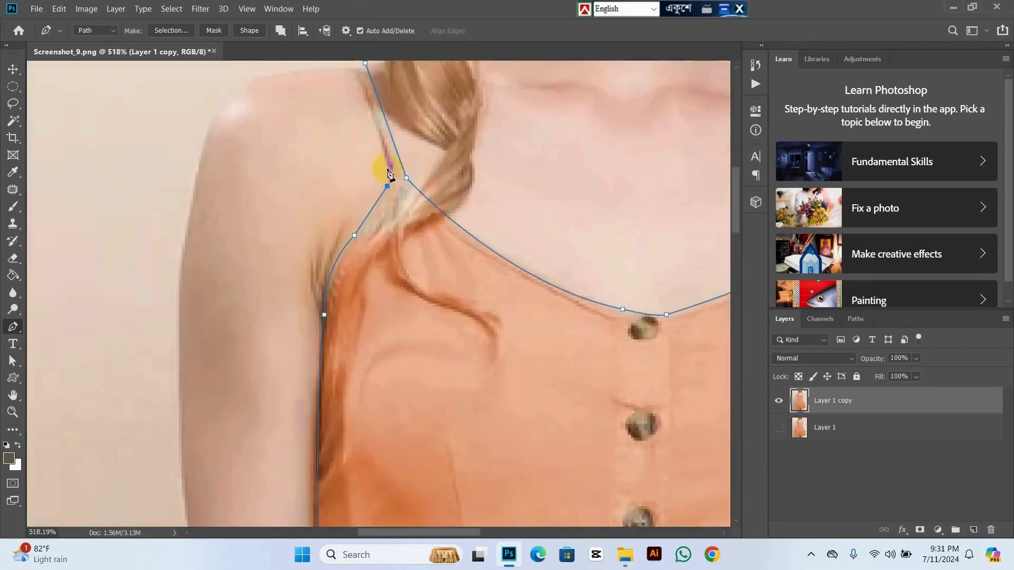
{"action": "scroll", "coordinate": [386, 283], "scroll_direction": "down", "scroll_amount": 5}
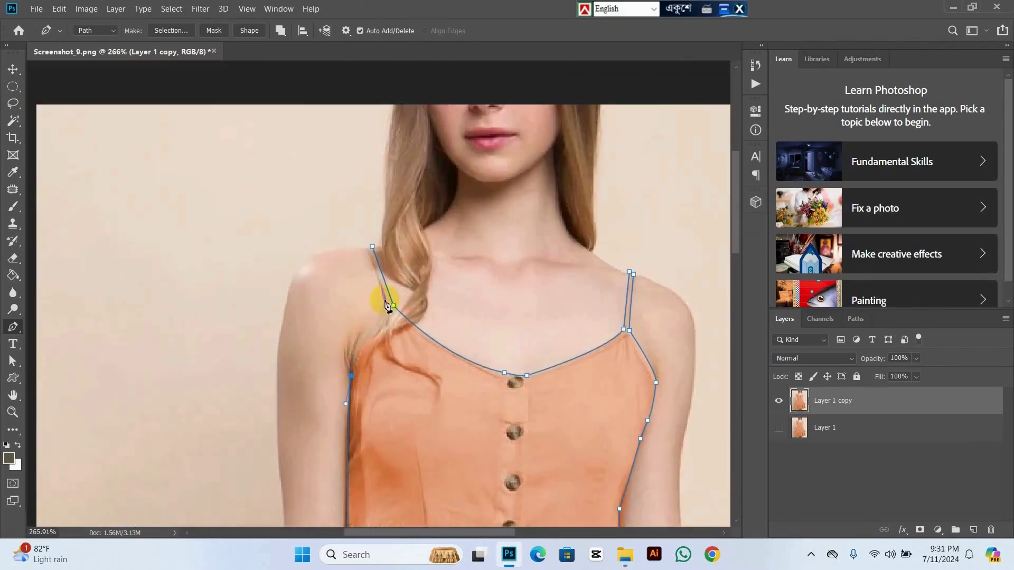
{"action": "scroll", "coordinate": [385, 294], "scroll_direction": "up", "scroll_amount": 2}
{"action": "left_click_drag", "start_coordinate": [384, 300], "coordinate": [423, 272]}
{"action": "key", "text": "ctrl+z"}
Trace the left armhole and the strap's outer edge, and close the path at its starting anchor.
{"action": "scroll", "coordinate": [353, 359], "scroll_direction": "up", "scroll_amount": 6}
{"action": "left_click_drag", "start_coordinate": [376, 318], "coordinate": [407, 225]}
{"action": "left_click", "coordinate": [375, 318], "text": "alt"}
{"action": "left_click", "coordinate": [409, 255], "text": "alt"}
{"action": "scroll", "coordinate": [391, 200], "scroll_direction": "up", "scroll_amount": 7}
{"action": "left_click", "coordinate": [354, 258]}
{"action": "scroll", "coordinate": [353, 259], "scroll_direction": "down", "scroll_amount": 8}
{"action": "scroll", "coordinate": [352, 254], "scroll_direction": "up", "scroll_amount": 4}
{"action": "left_click", "coordinate": [353, 286]}
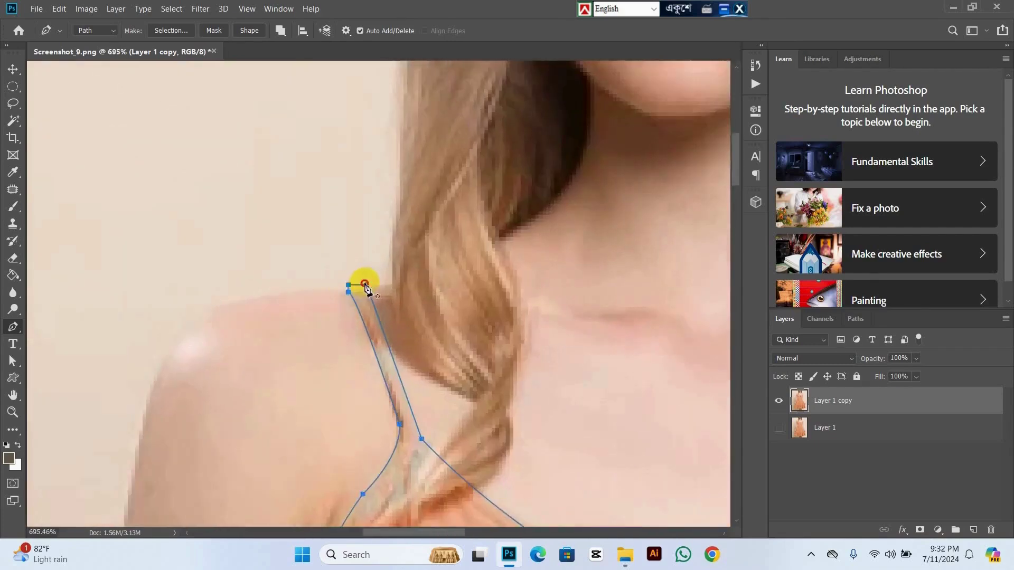
{"action": "left_click", "coordinate": [370, 286]}
Convert the dress path to a selection, delete everything outside it from Layer 1 copy, and deselect.
{"action": "scroll", "coordinate": [372, 287], "scroll_direction": "down", "scroll_amount": 6}
{"action": "scroll", "coordinate": [382, 304], "scroll_direction": "down", "scroll_amount": 4}
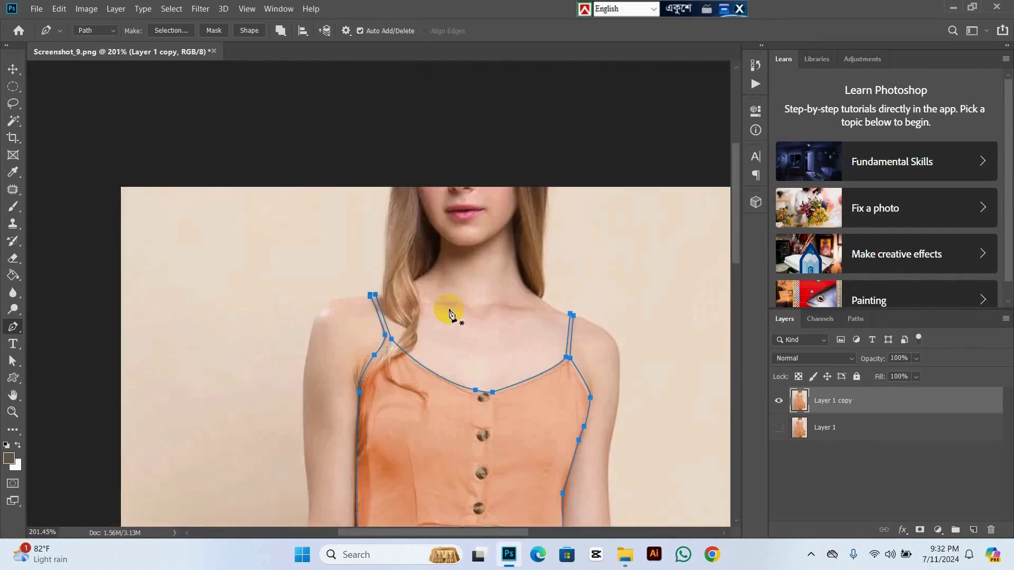
{"action": "scroll", "coordinate": [450, 314], "scroll_direction": "down", "scroll_amount": 2}
{"action": "scroll", "coordinate": [450, 315], "scroll_direction": "down", "scroll_amount": 3}
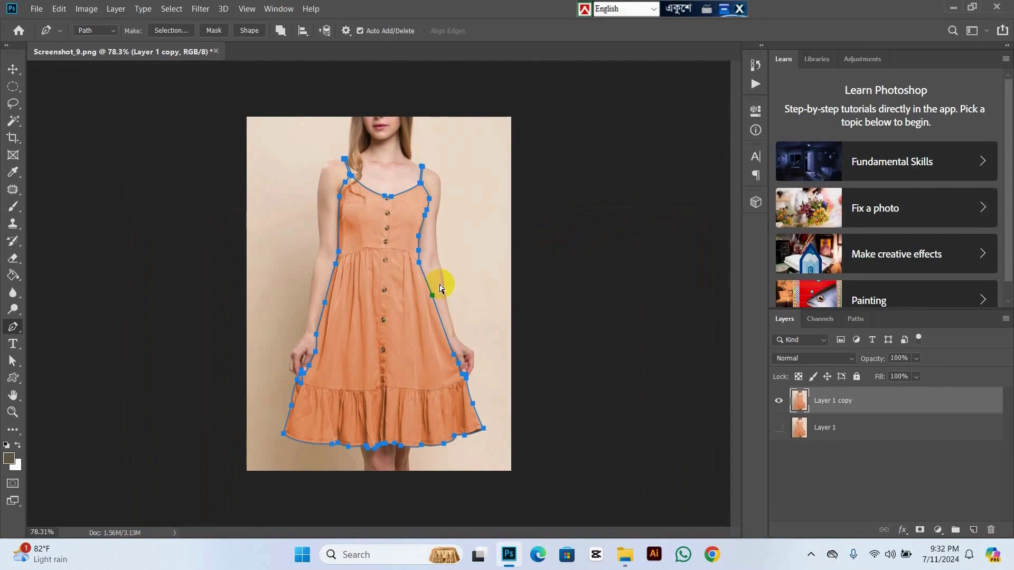
{"action": "key", "text": "ctrl+Return"}
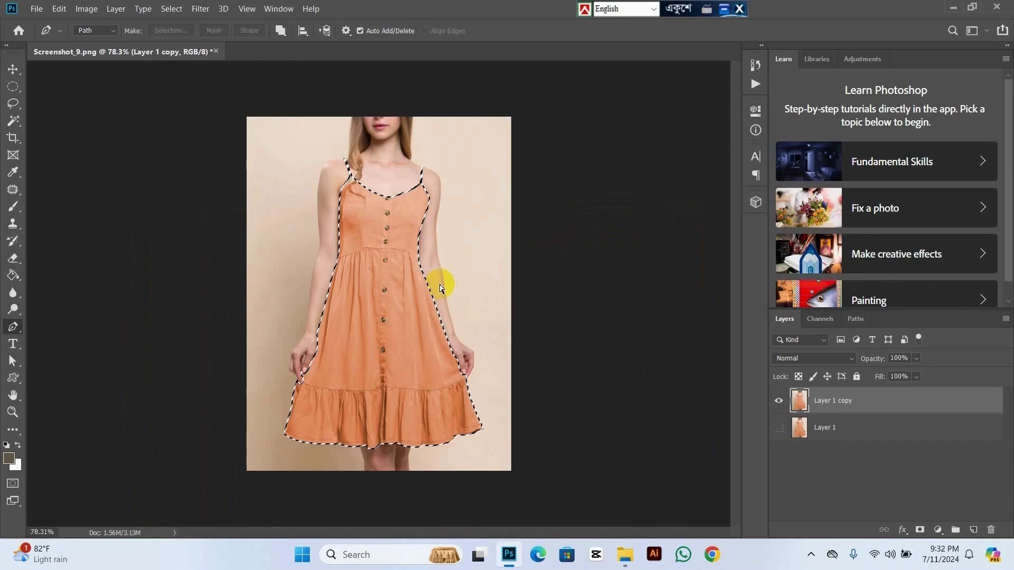
{"action": "key", "text": "ctrl+shift+i"}
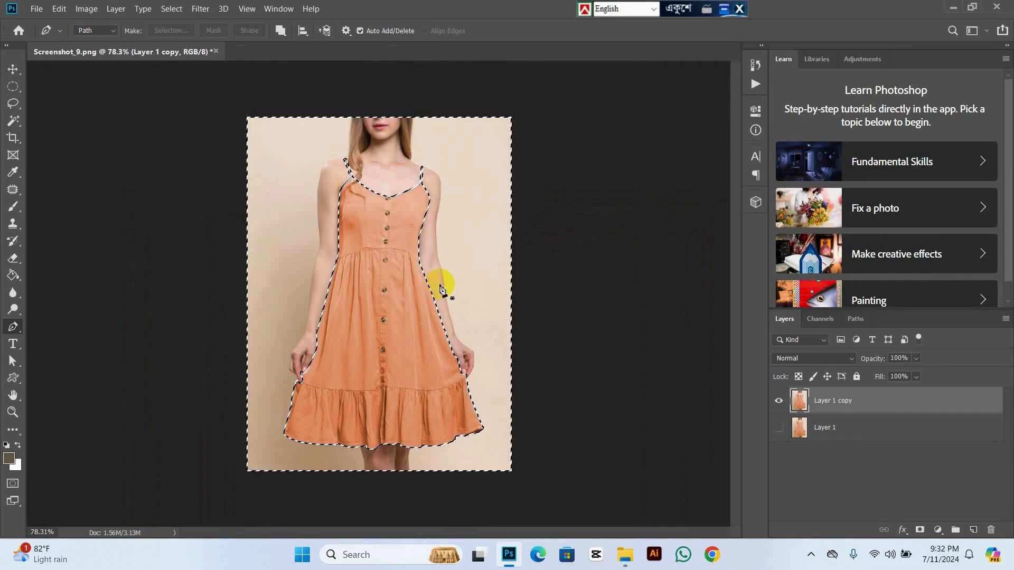
{"action": "key", "text": "Delete"}
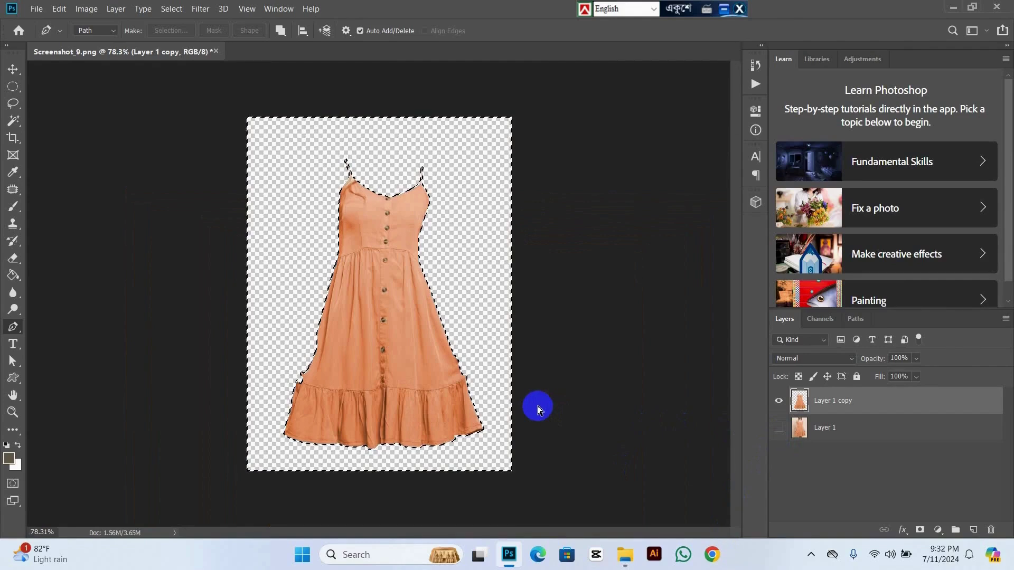
{"action": "key", "text": "ctrl+d"}
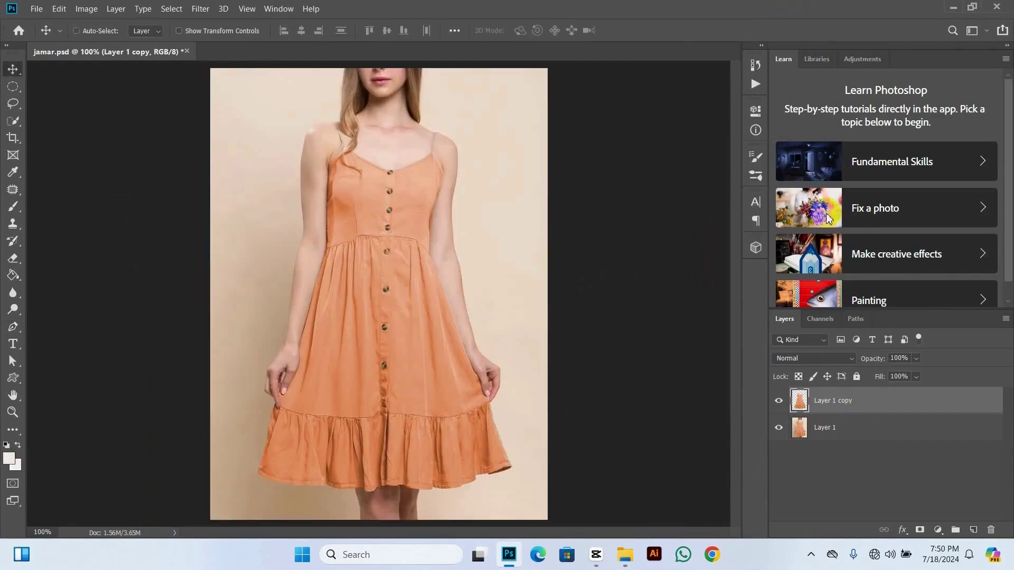
Load the dress outline of Layer 1 copy as a selection and add a pale yellow (#f5ef8e) Solid Color fill layer from it.
{"action": "left_click", "coordinate": [806, 403]}
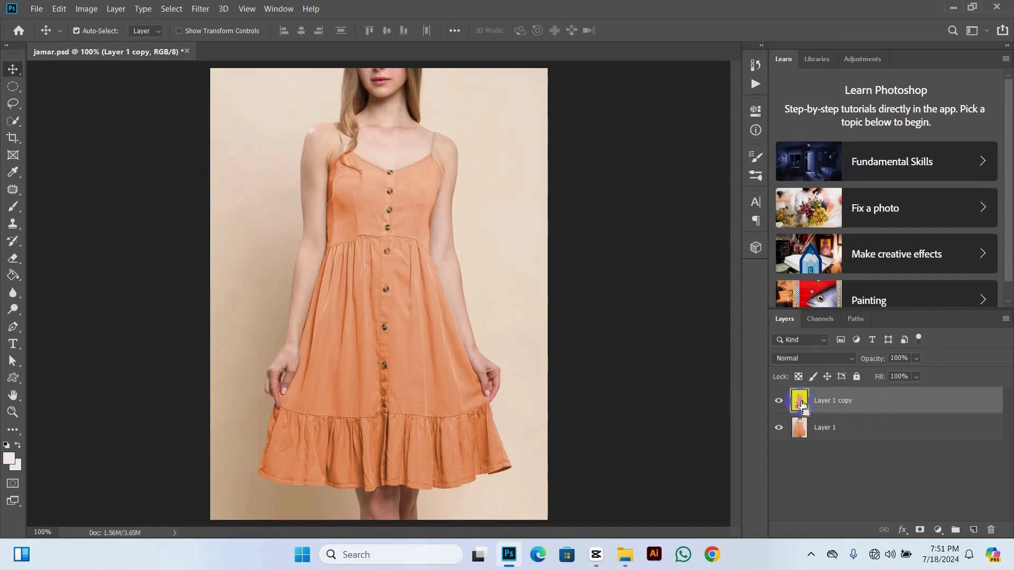
{"action": "left_click", "coordinate": [802, 404], "text": "ctrl"}
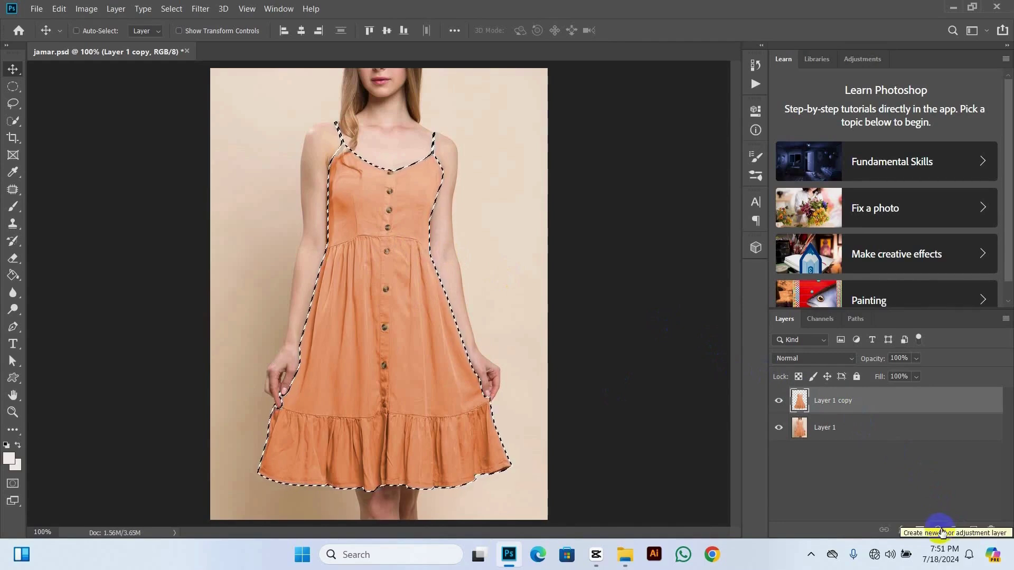
{"action": "left_click", "coordinate": [942, 529]}
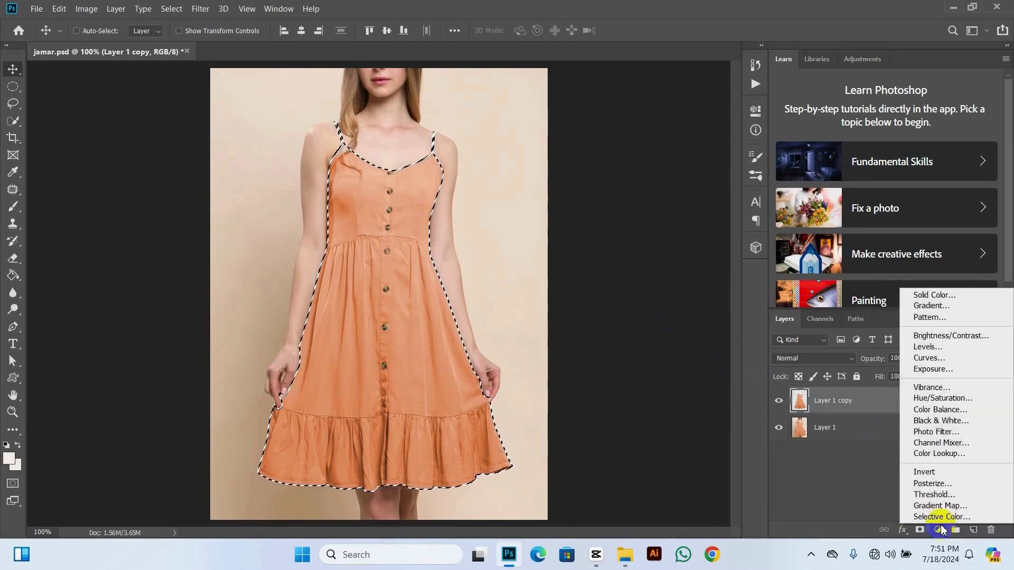
{"action": "left_click", "coordinate": [920, 297]}
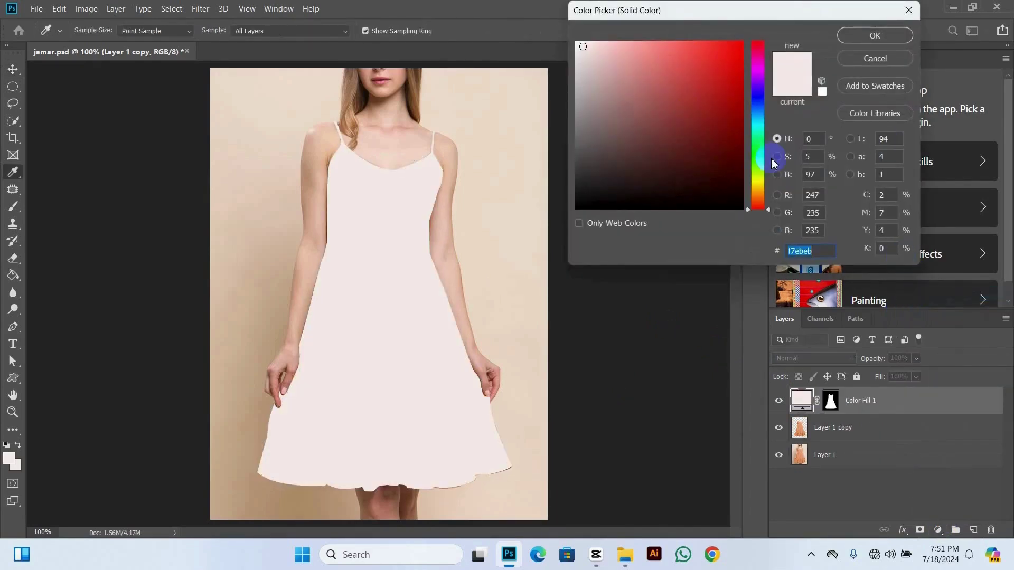
{"action": "left_click", "coordinate": [758, 184]}
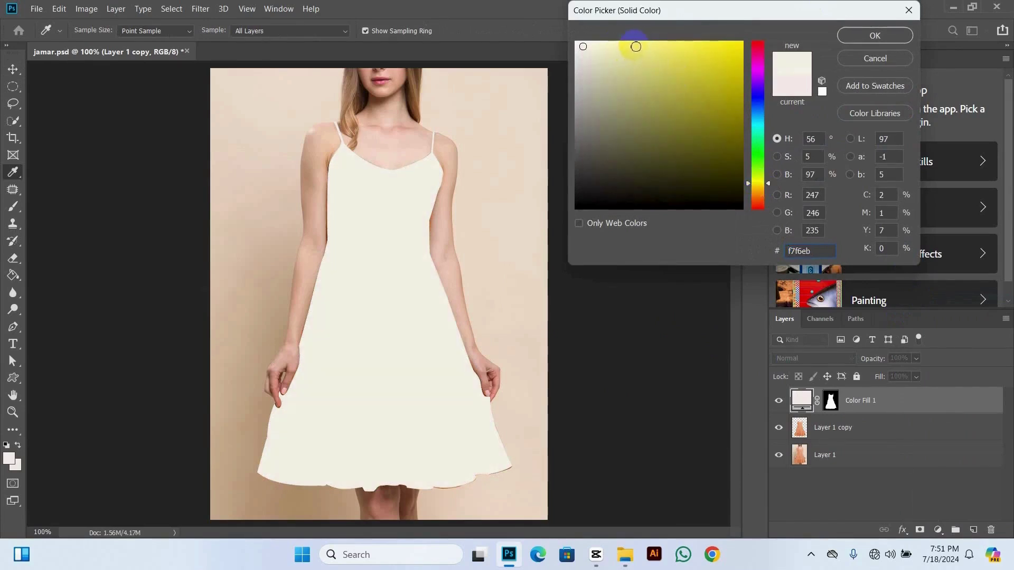
{"action": "left_click", "coordinate": [635, 46]}
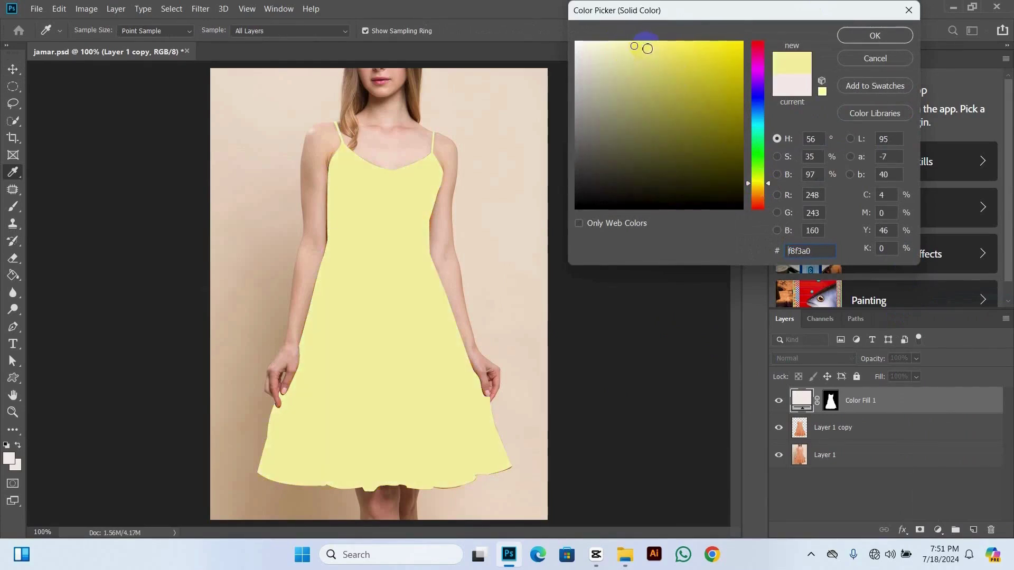
{"action": "left_click", "coordinate": [646, 48]}
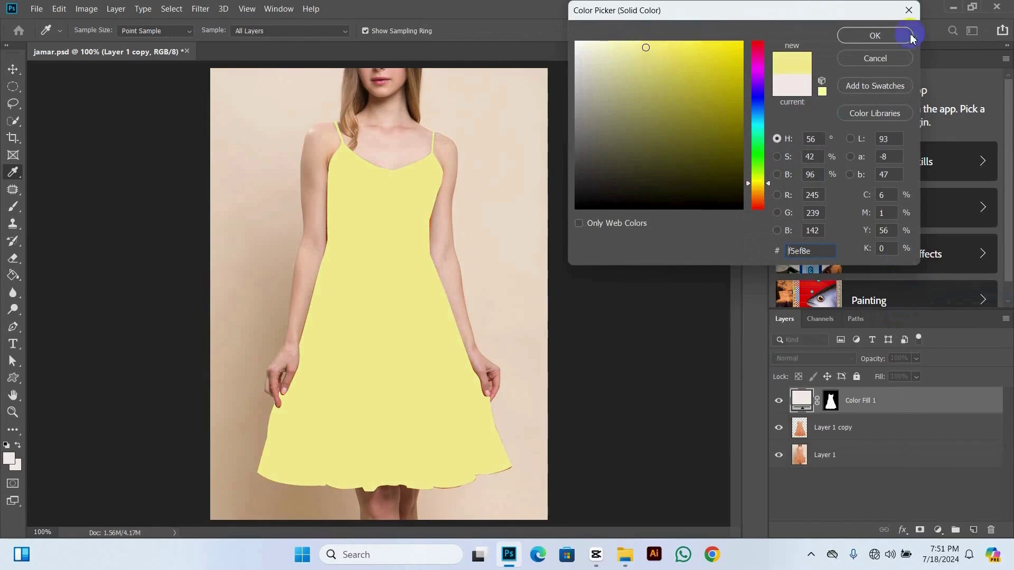
{"action": "left_click", "coordinate": [886, 35]}
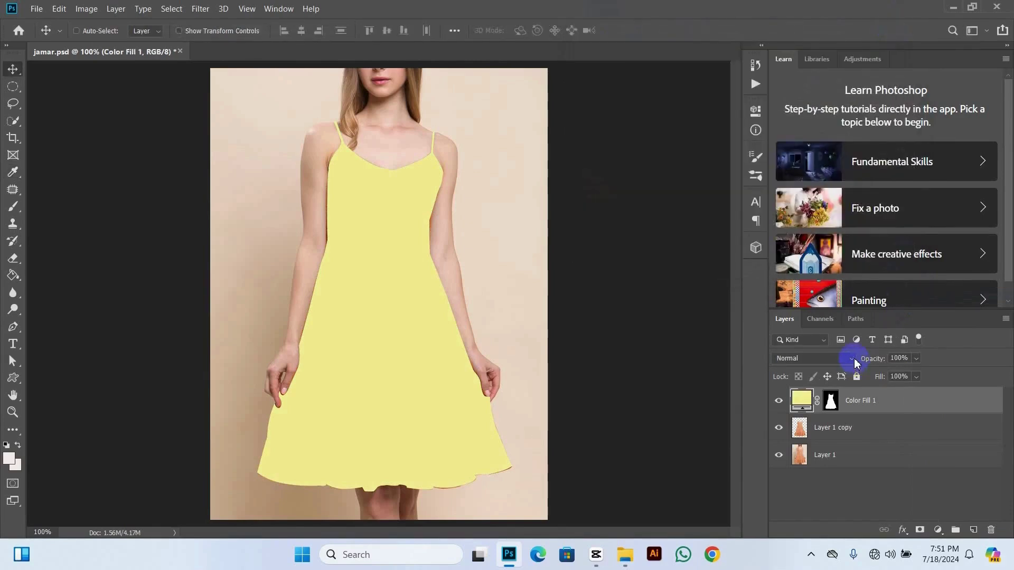
Set the yellow fill layer's blend mode to Overlay and reduce its opacity to 73%.
{"action": "left_click", "coordinate": [854, 363]}
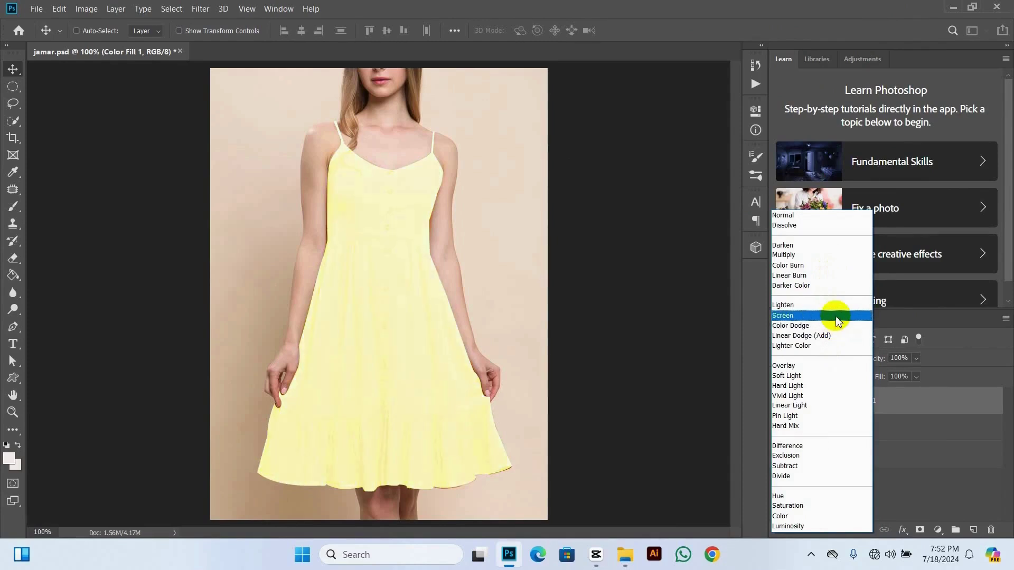
{"action": "left_click", "coordinate": [827, 367]}
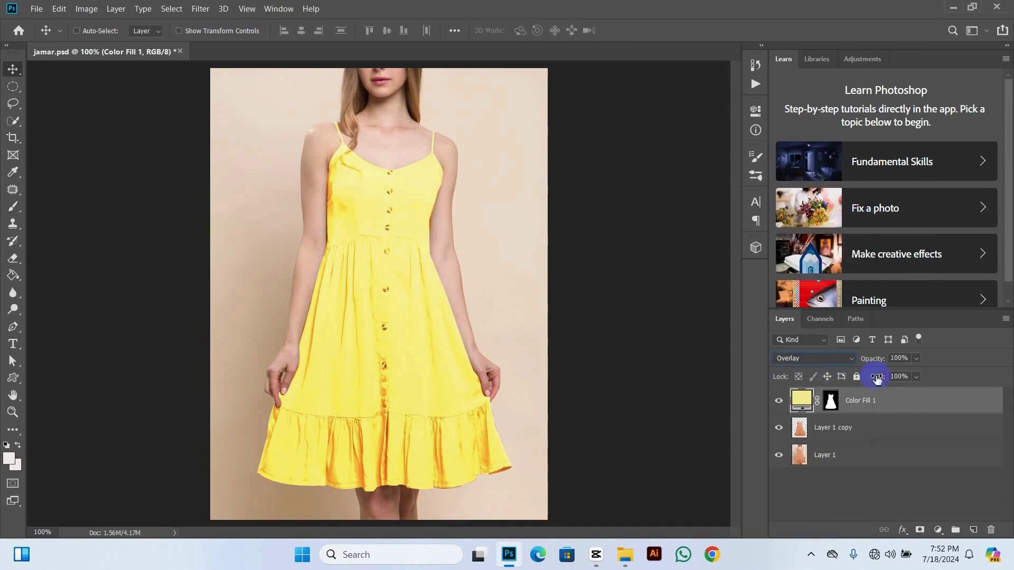
{"action": "left_click", "coordinate": [916, 359]}
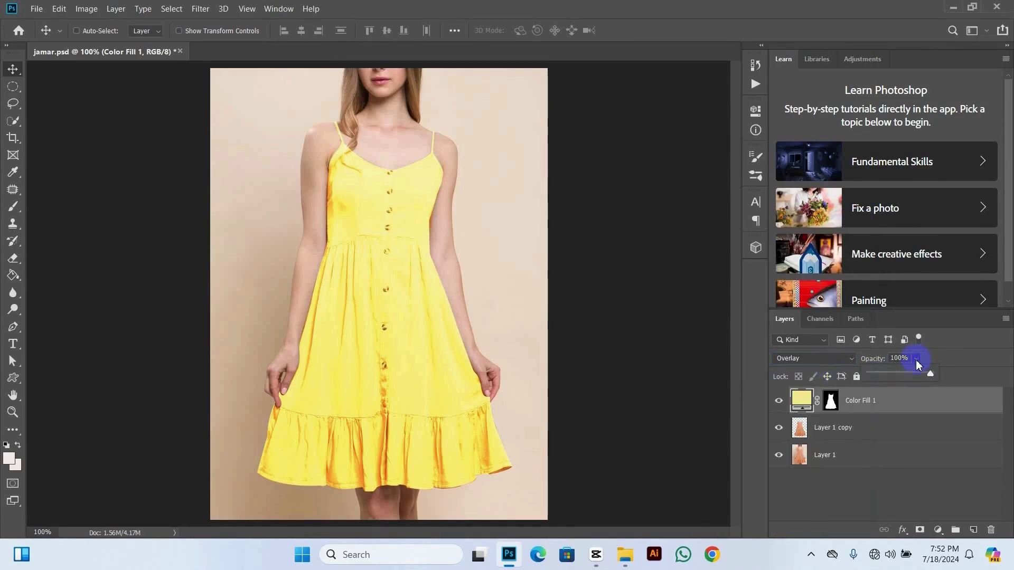
{"action": "left_click_drag", "start_coordinate": [935, 373], "coordinate": [919, 379]}
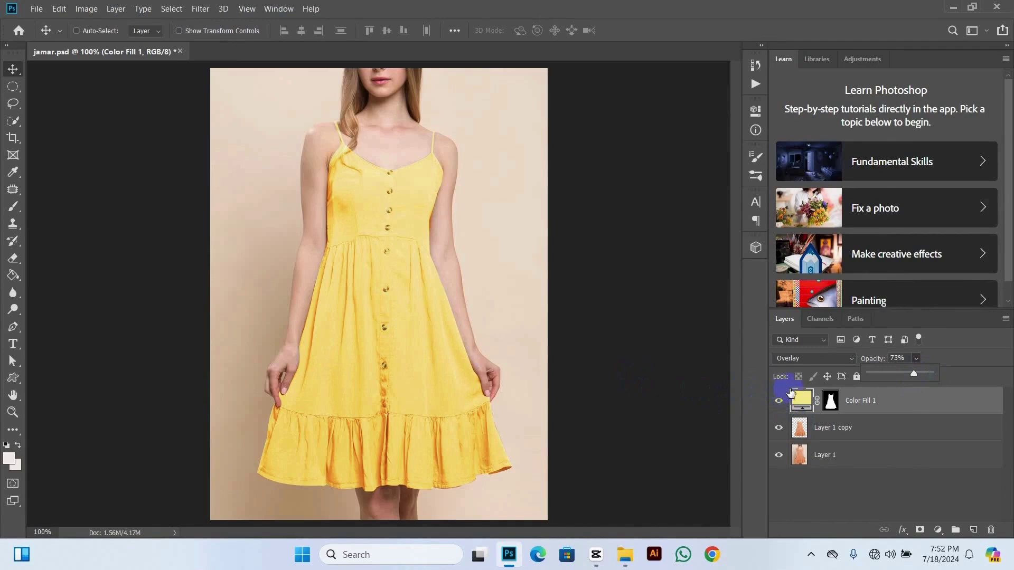
Hide the yellow fill layer and add a light green (#c5fc9d) Solid Color fill layer from the dress selection of Layer 1 copy.
{"action": "left_click", "coordinate": [778, 400]}
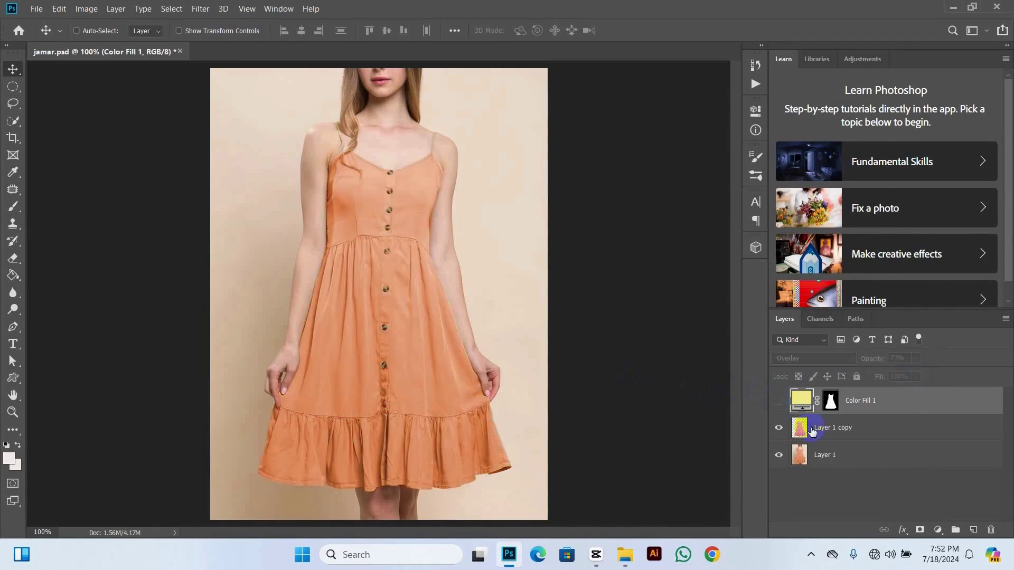
{"action": "left_click", "coordinate": [812, 431]}
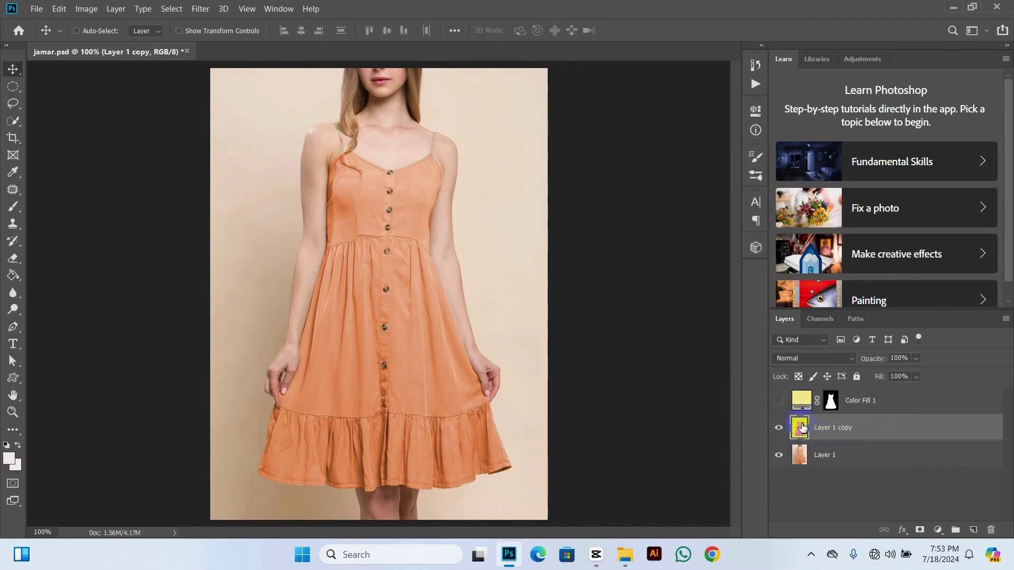
{"action": "key", "text": "ctrl"}
{"action": "left_click", "coordinate": [799, 433], "text": "ctrl"}
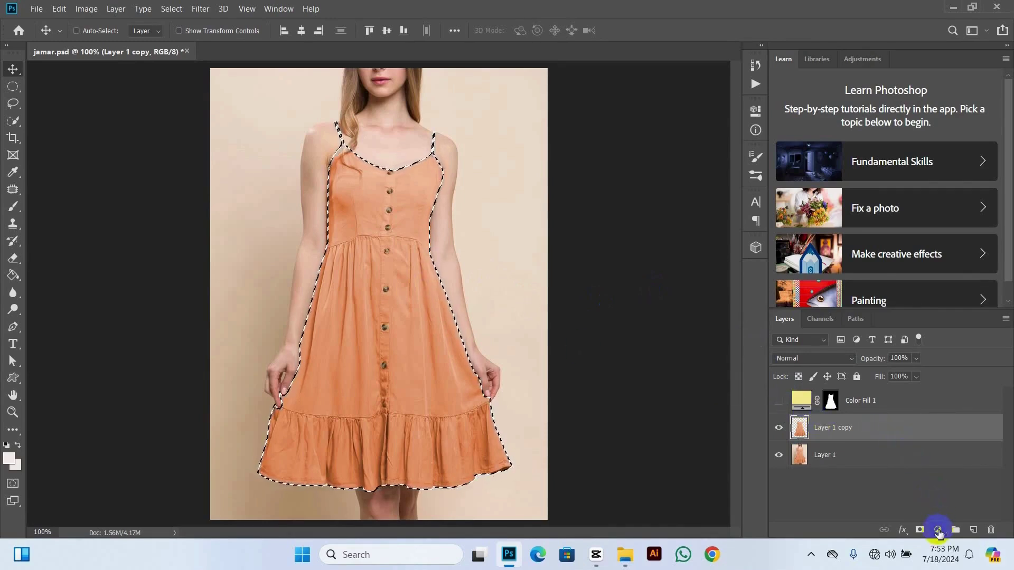
{"action": "left_click", "coordinate": [938, 533]}
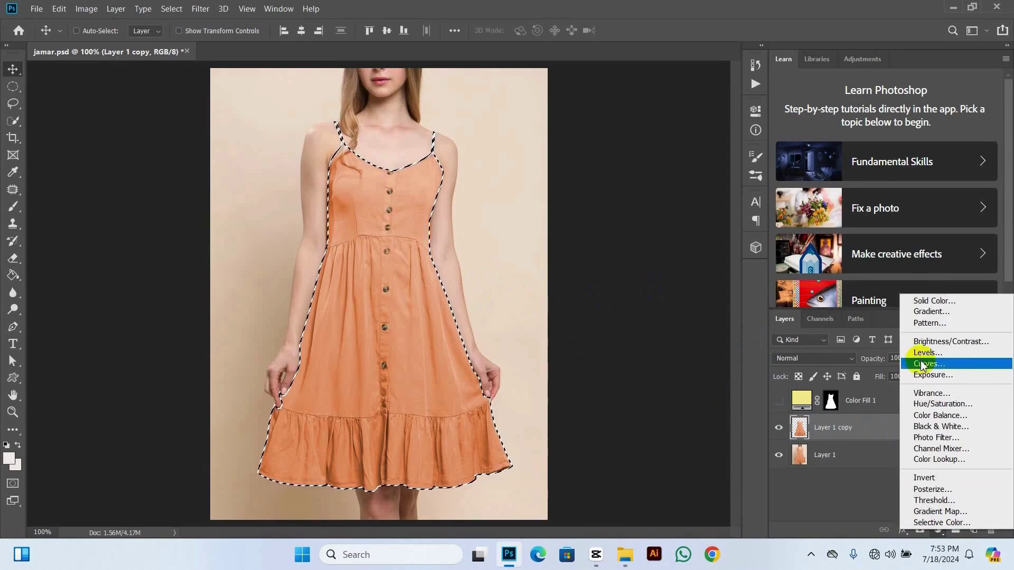
{"action": "left_click", "coordinate": [935, 300]}
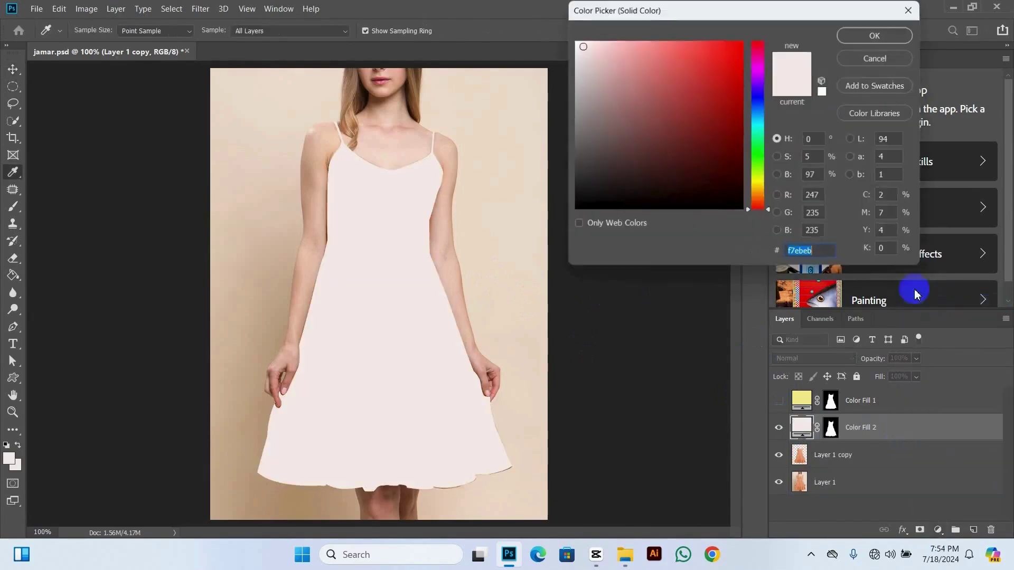
{"action": "left_click", "coordinate": [757, 165]}
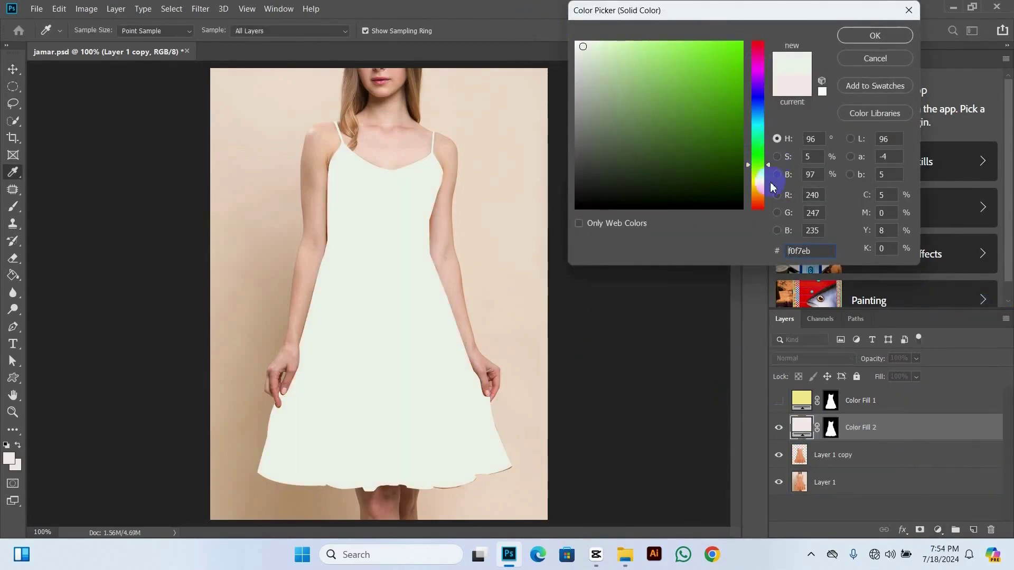
{"action": "left_click", "coordinate": [640, 43]}
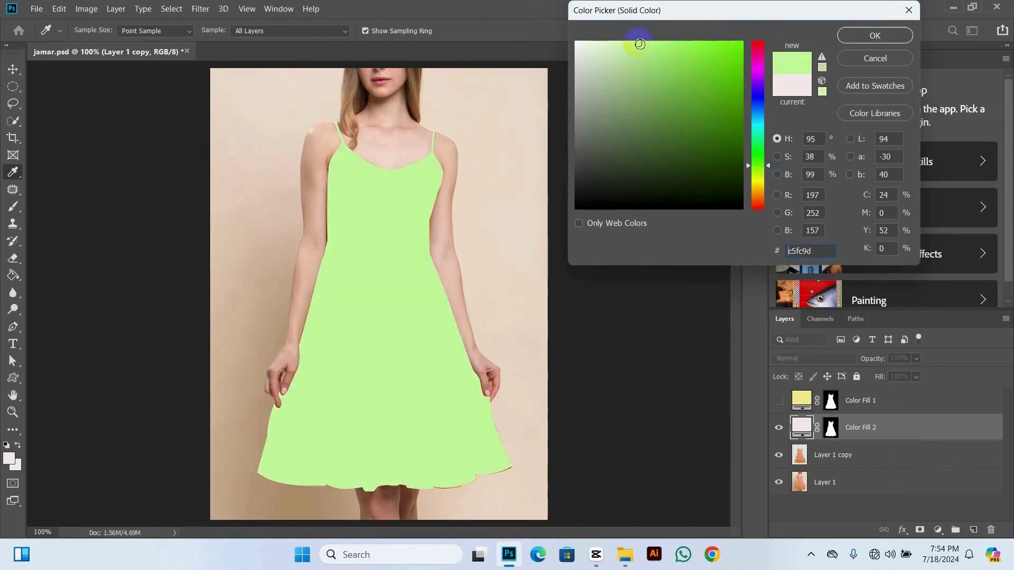
{"action": "left_click", "coordinate": [872, 33]}
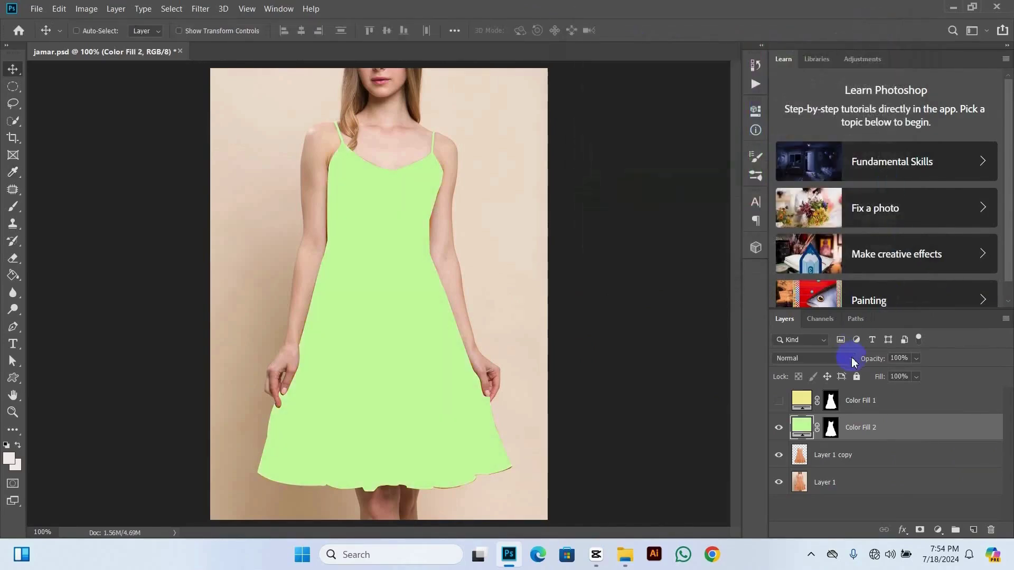
Set the green fill layer's blend mode to Color and fine-tune its opacity.
{"action": "left_click", "coordinate": [851, 359]}
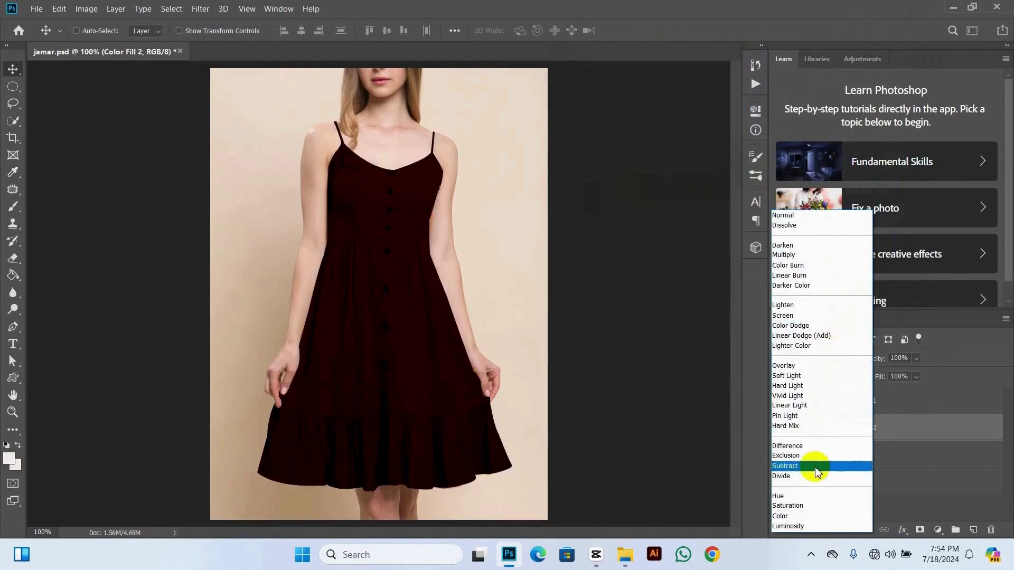
{"action": "left_click", "coordinate": [811, 517]}
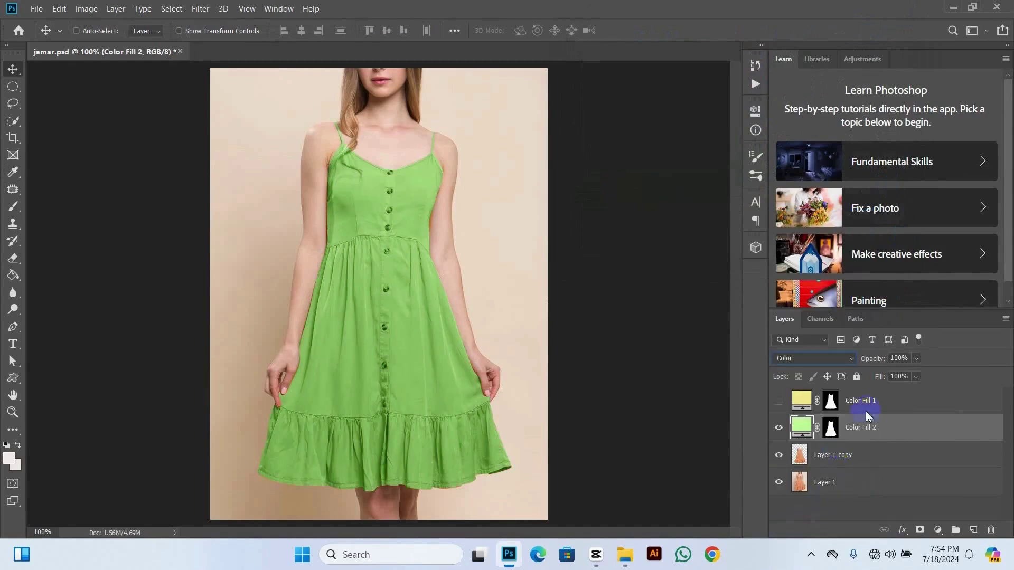
{"action": "left_click", "coordinate": [916, 359]}
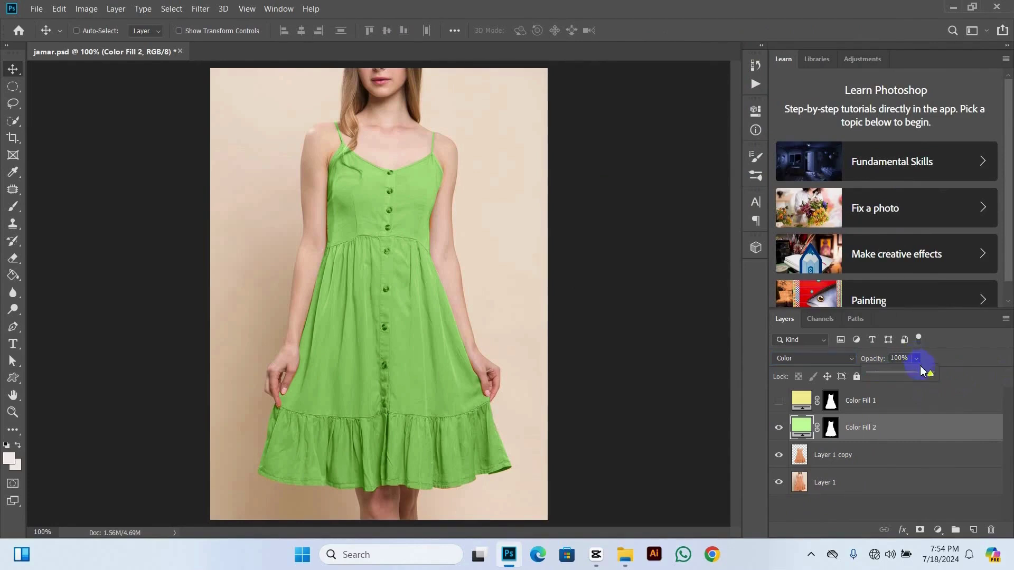
{"action": "mouse_move", "coordinate": [930, 374]}
{"action": "left_mouse_down"}
{"action": "mouse_move", "coordinate": [899, 385]}
{"action": "mouse_move", "coordinate": [928, 374]}
{"action": "left_mouse_up"}
Select the Layer 1 copy dress cutout as the active layer.
{"action": "left_click", "coordinate": [838, 457]}
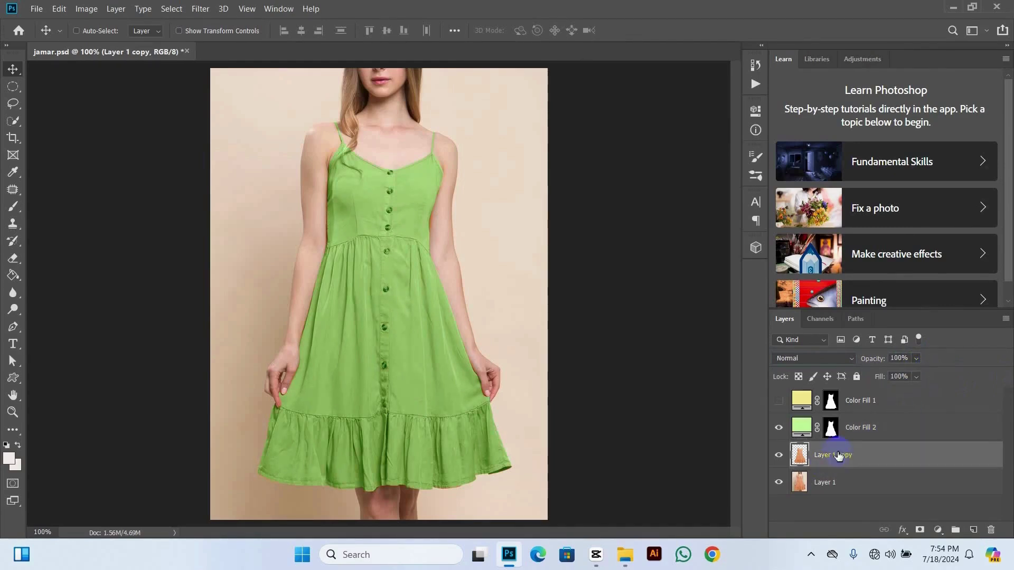